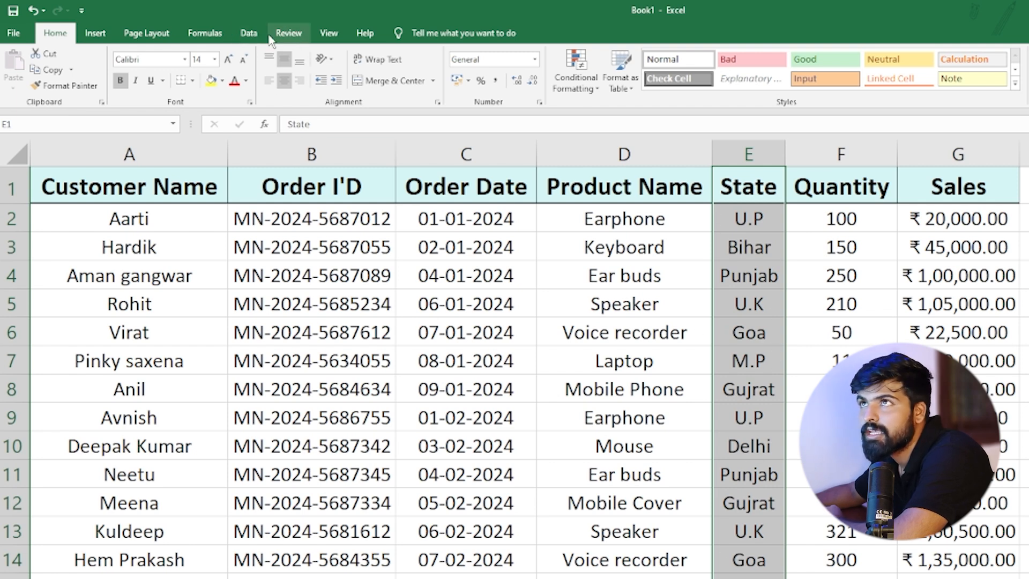
Step: Remove duplicate rows from the table, expanding the selection to all columns and comparing only the State column
{"action": "left_click", "coordinate": [248, 33]}
{"action": "left_click", "coordinate": [611, 75]}
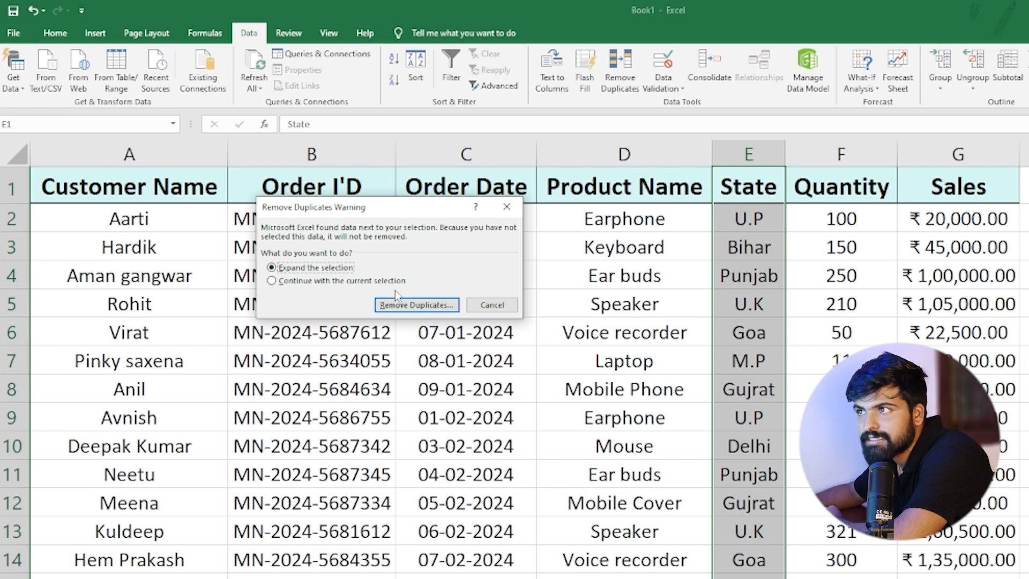
{"action": "left_click", "coordinate": [399, 304]}
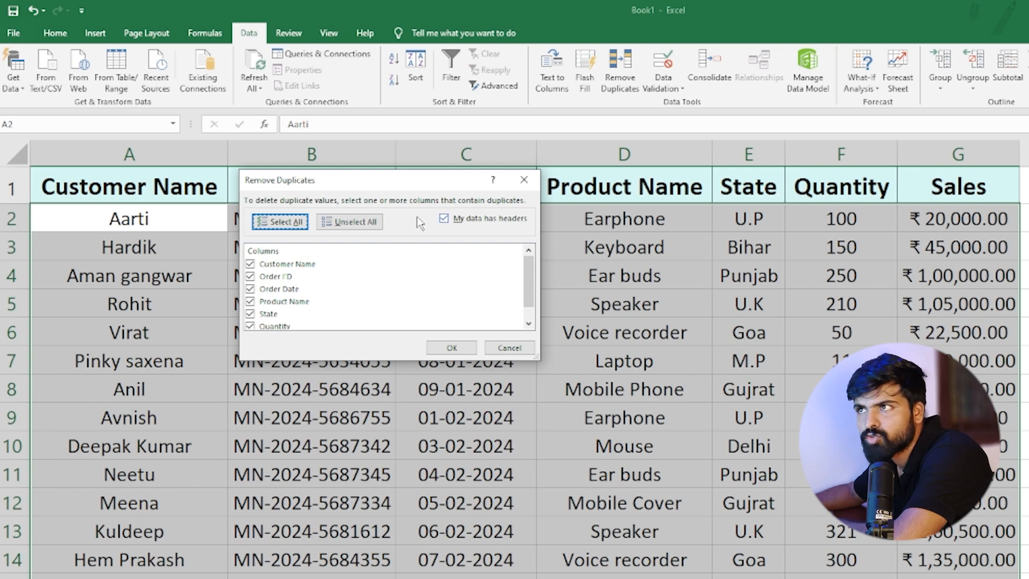
{"action": "left_click", "coordinate": [349, 221]}
{"action": "scroll", "coordinate": [279, 300], "scroll_direction": "down", "scroll_amount": 1}
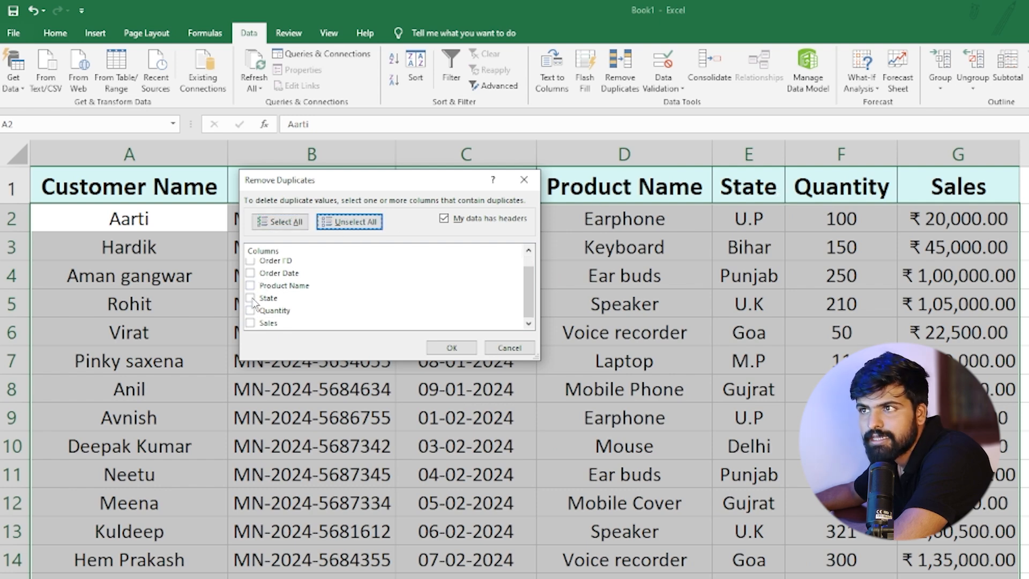
{"action": "left_click", "coordinate": [251, 298]}
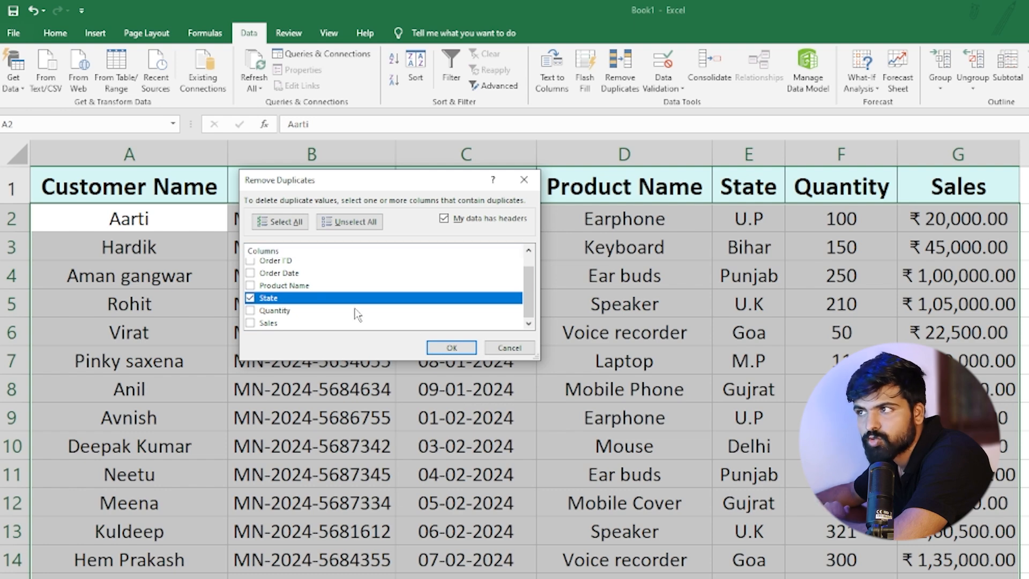
{"action": "left_click", "coordinate": [444, 348]}
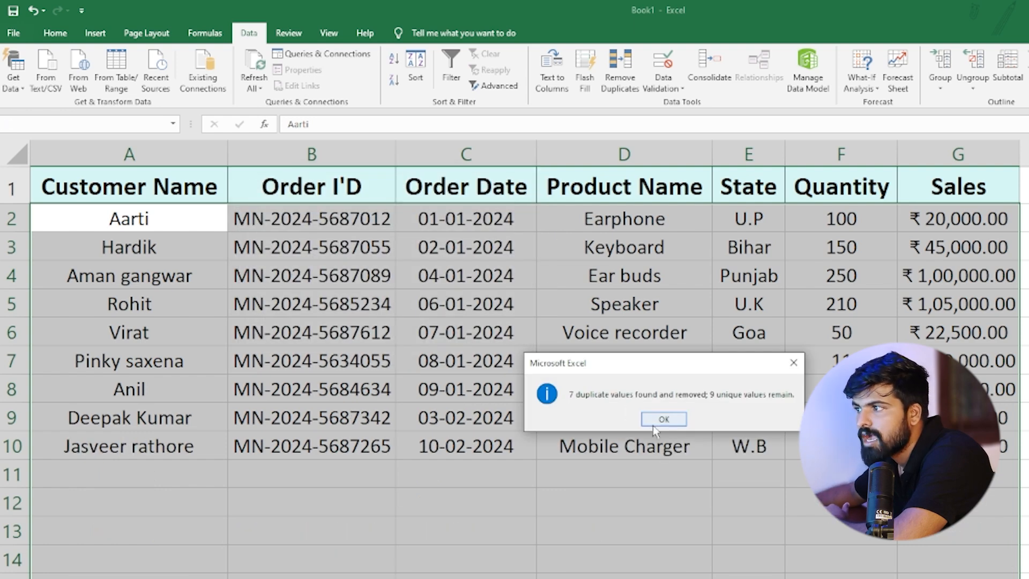
{"action": "left_click", "coordinate": [655, 423]}
{"action": "left_click", "coordinate": [759, 370]}
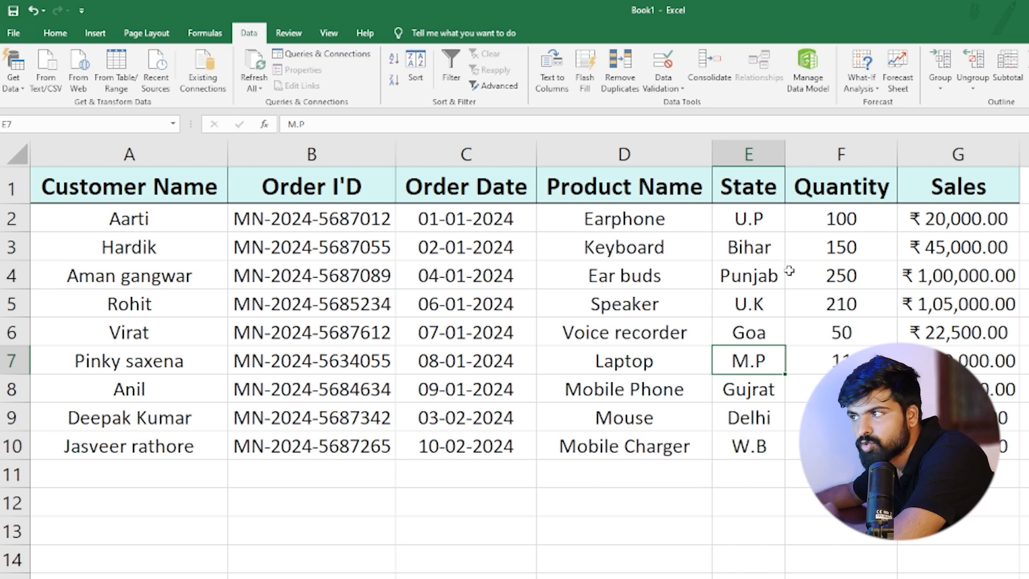
Step: Define the workbook-scoped name State for the state entries in E2:E10
{"action": "left_click_drag", "start_coordinate": [750, 220], "coordinate": [748, 449]}
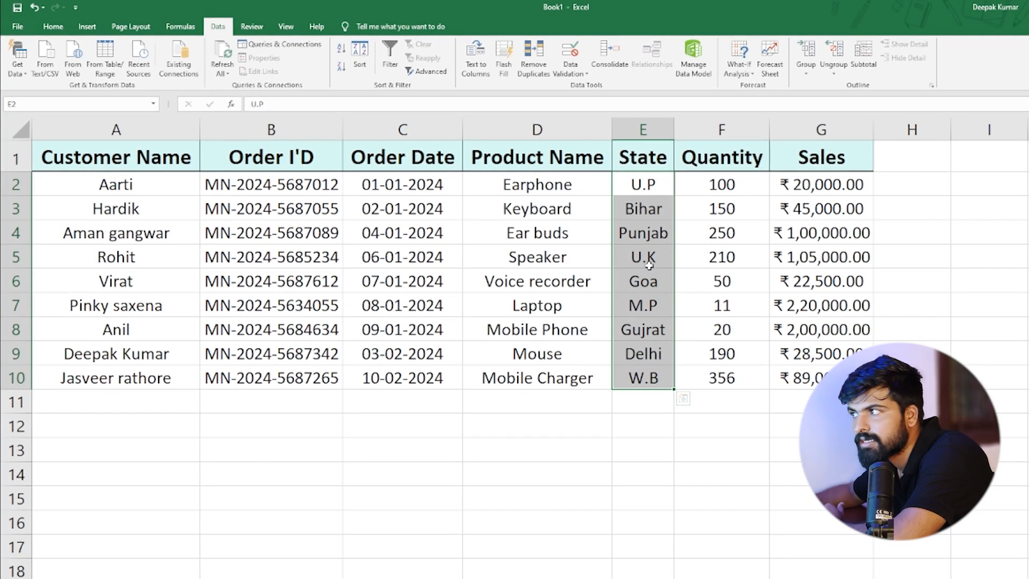
{"action": "right_click", "coordinate": [647, 271]}
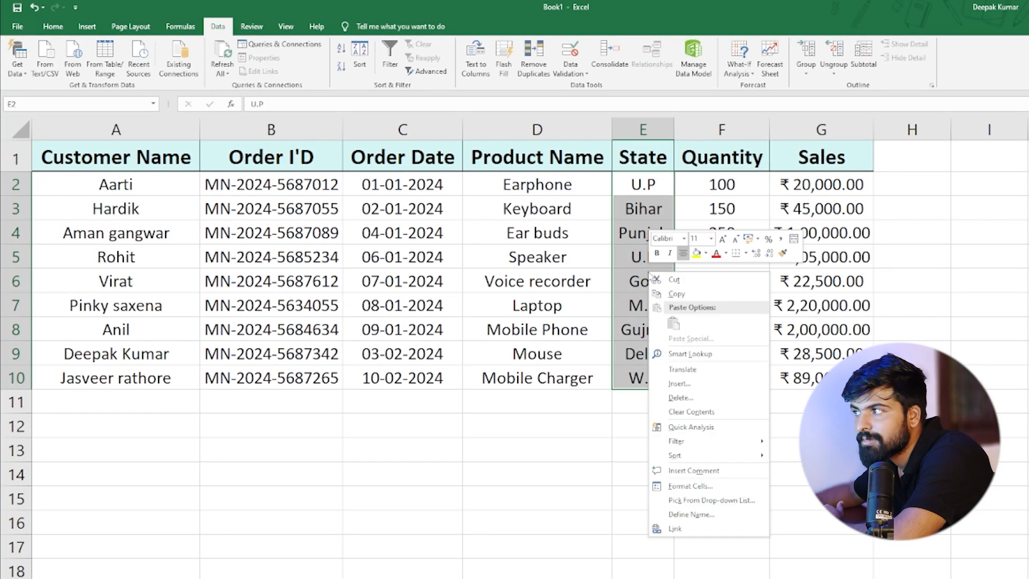
{"action": "left_click", "coordinate": [678, 516]}
{"action": "left_click_drag", "start_coordinate": [658, 451], "coordinate": [655, 383]}
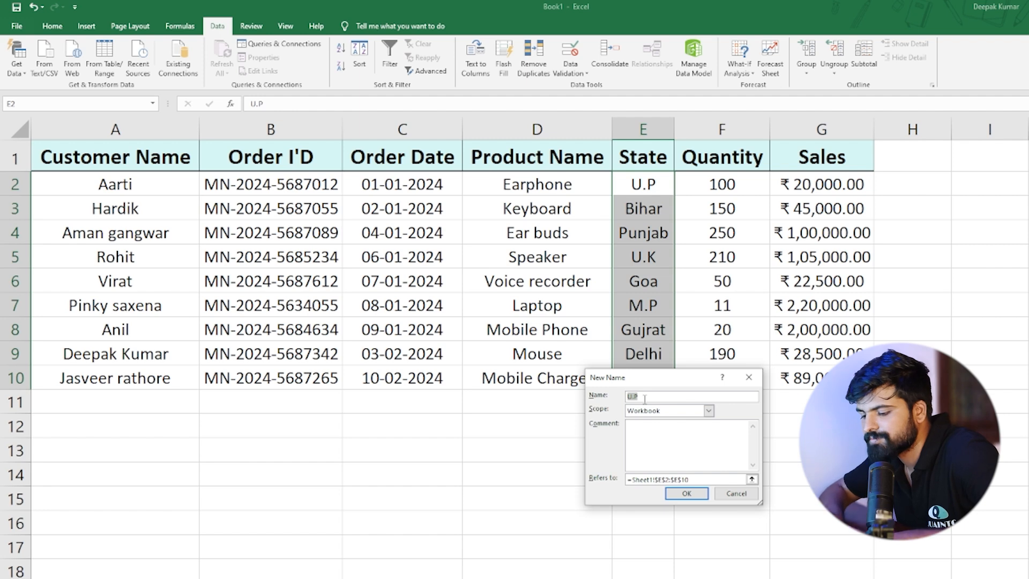
{"action": "type", "text": "State"}
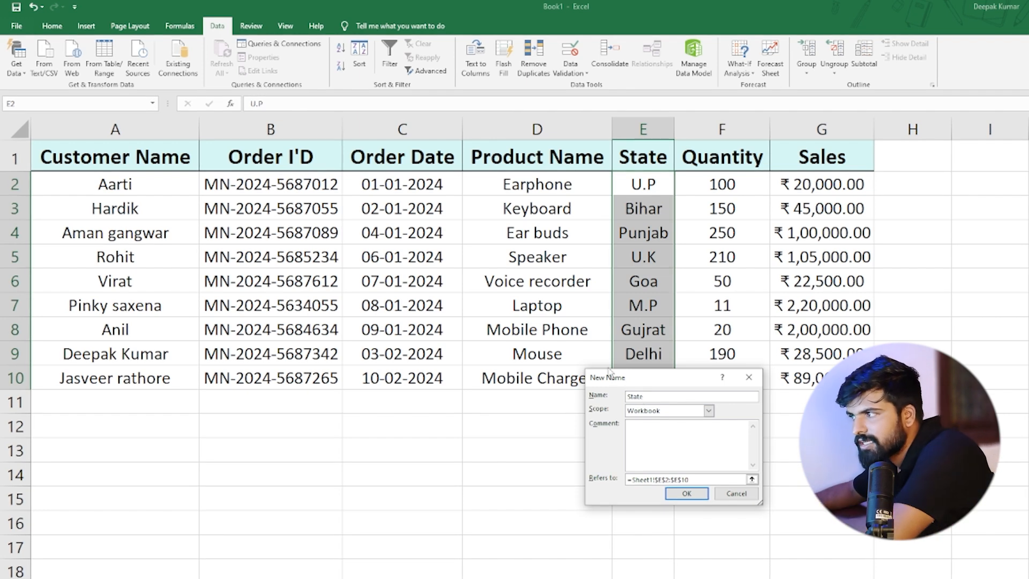
{"action": "left_click", "coordinate": [680, 494]}
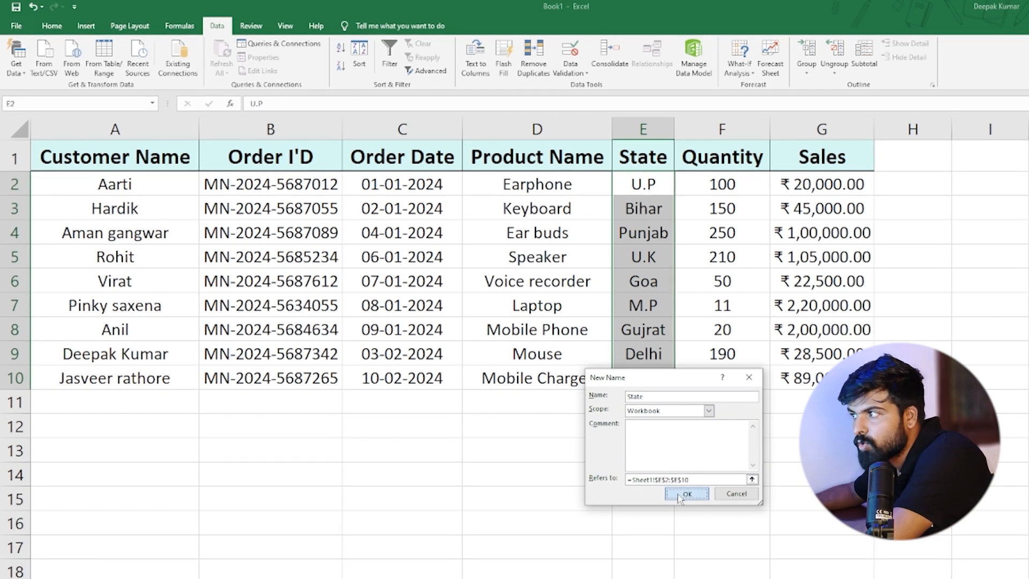
{"action": "left_click", "coordinate": [645, 329]}
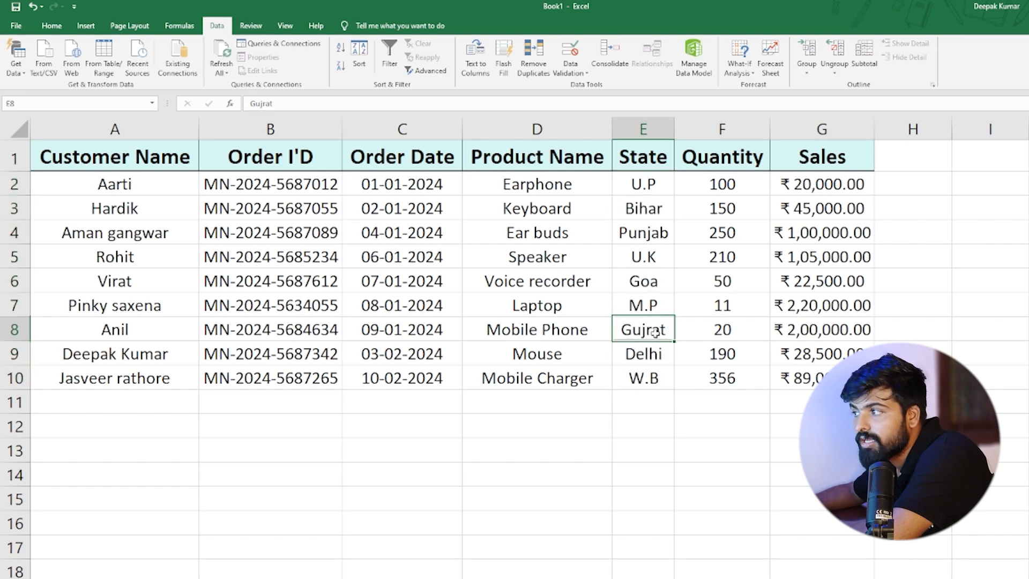
{"action": "left_click", "coordinate": [654, 300]}
{"action": "left_click", "coordinate": [661, 261]}
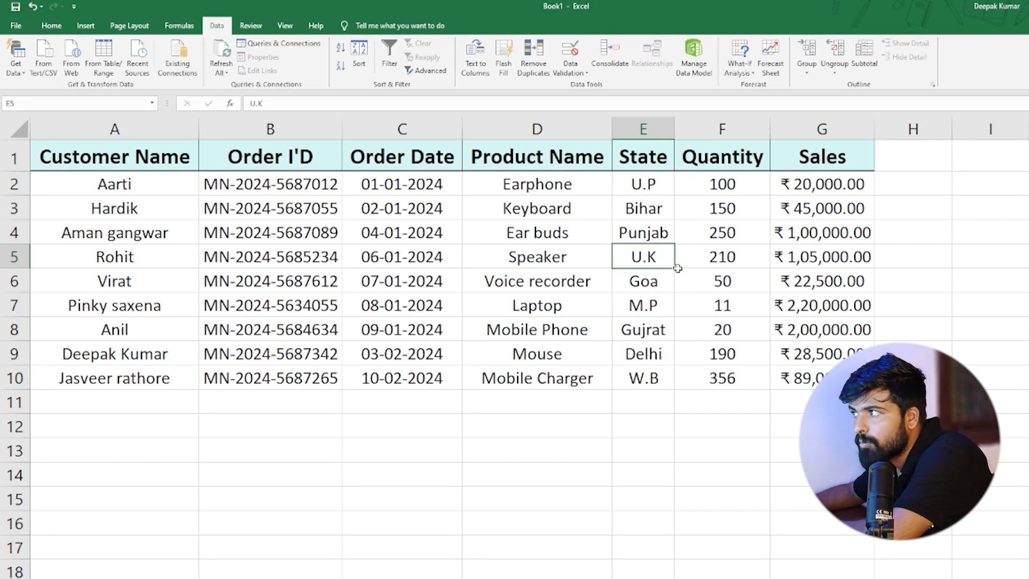
{"action": "left_click", "coordinate": [897, 185]}
{"action": "left_click", "coordinate": [941, 215]}
{"action": "left_click", "coordinate": [917, 300]}
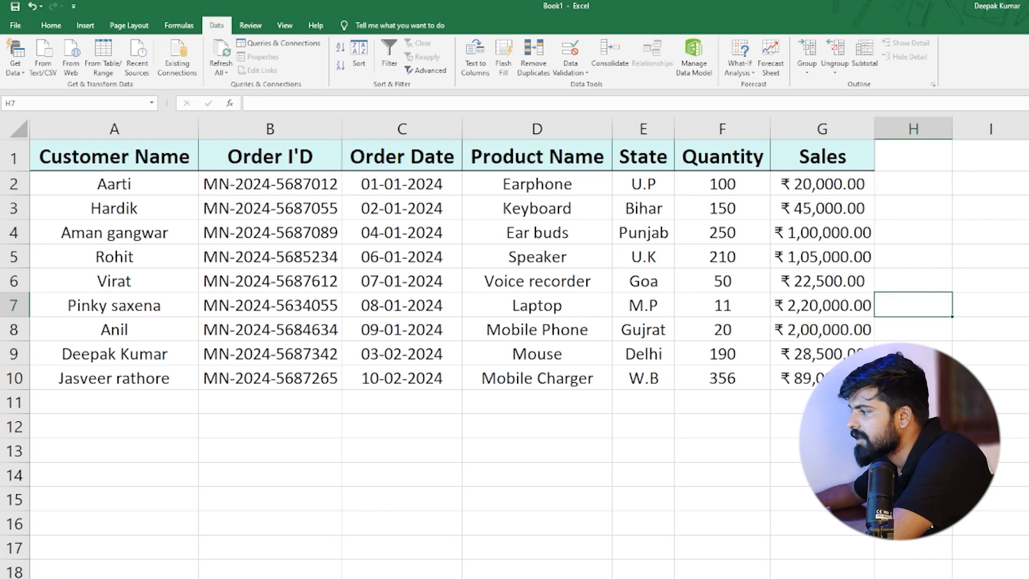
{"action": "scroll", "coordinate": [770, 191], "scroll_direction": "right", "scroll_amount": 2}
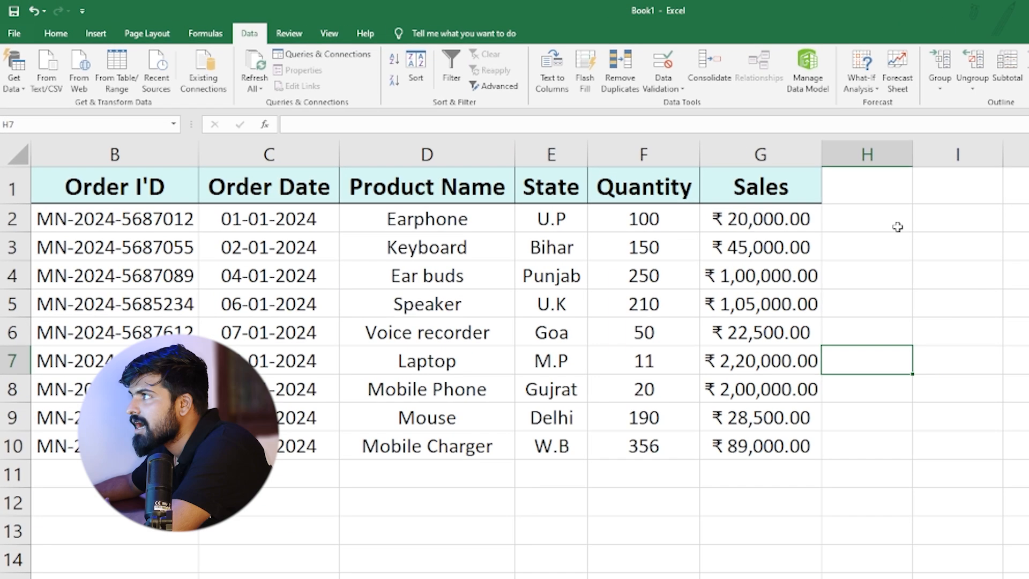
{"action": "left_click", "coordinate": [874, 221]}
{"action": "left_click", "coordinate": [873, 248]}
{"action": "left_click", "coordinate": [861, 298]}
{"action": "left_click", "coordinate": [873, 241]}
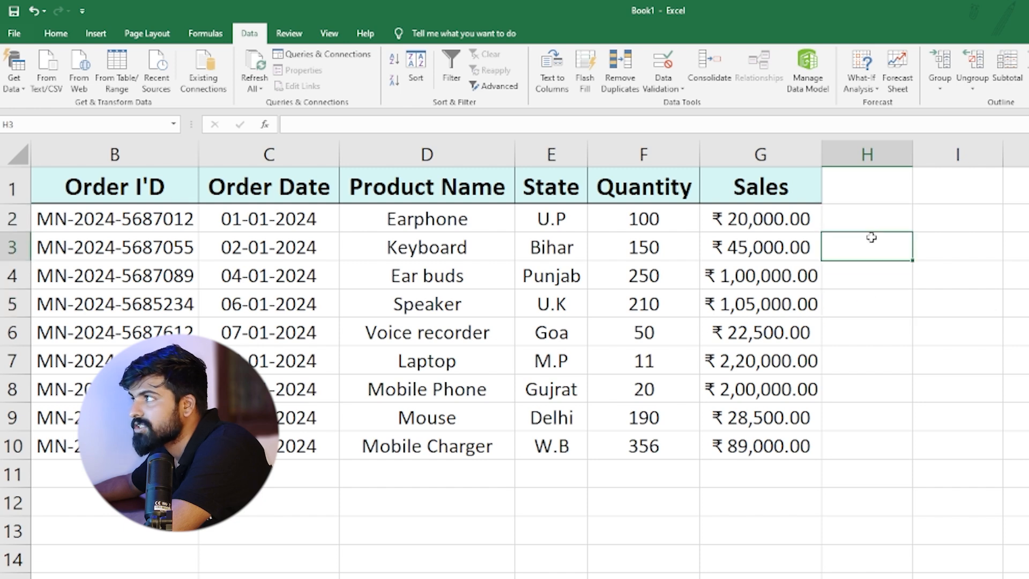
Step: Add list data validation to cells H2:H10 with =State as the source
{"action": "left_click", "coordinate": [846, 216]}
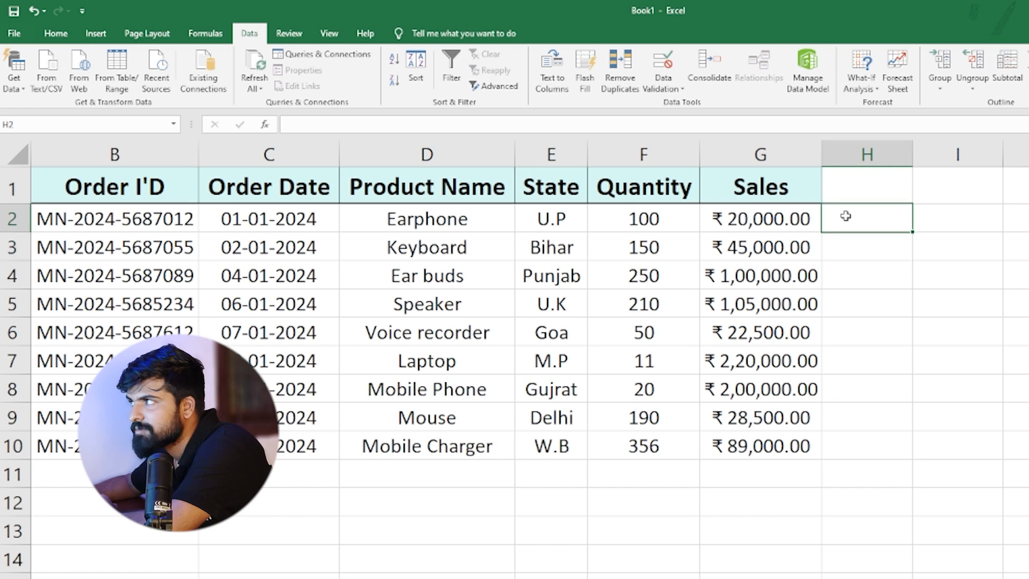
{"action": "left_click_drag", "start_coordinate": [845, 216], "coordinate": [877, 437]}
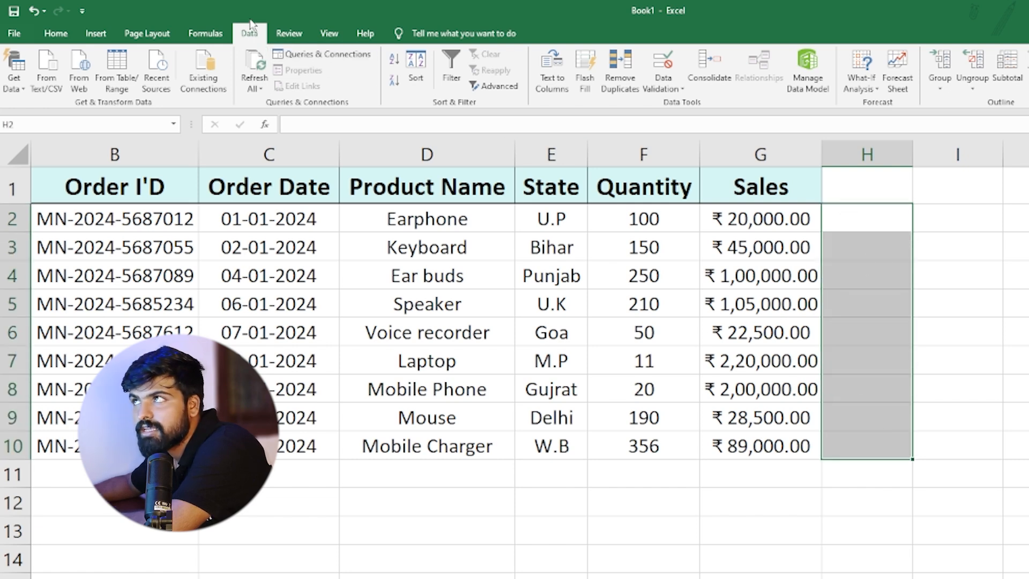
{"action": "left_click", "coordinate": [677, 86]}
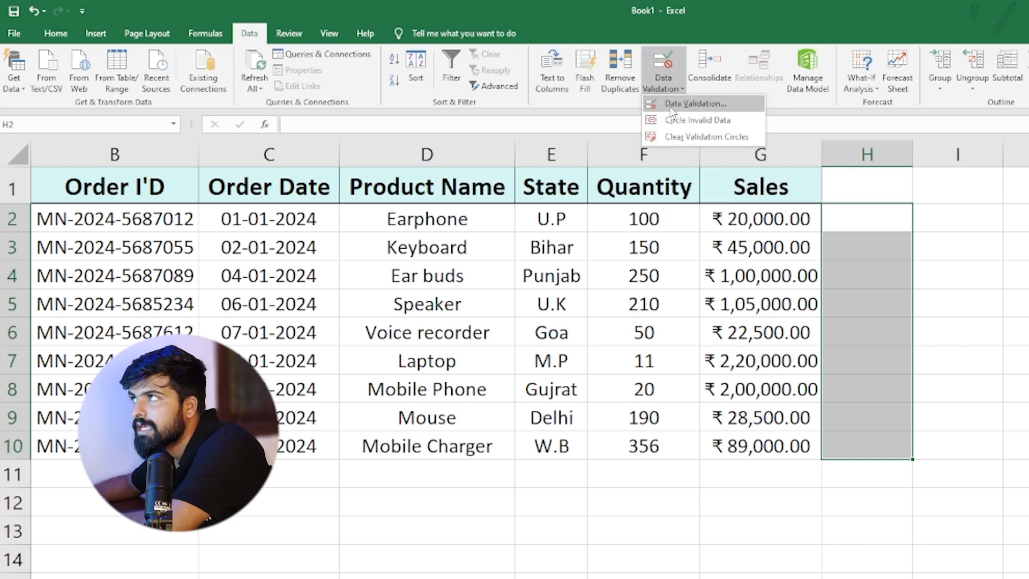
{"action": "left_click", "coordinate": [678, 105]}
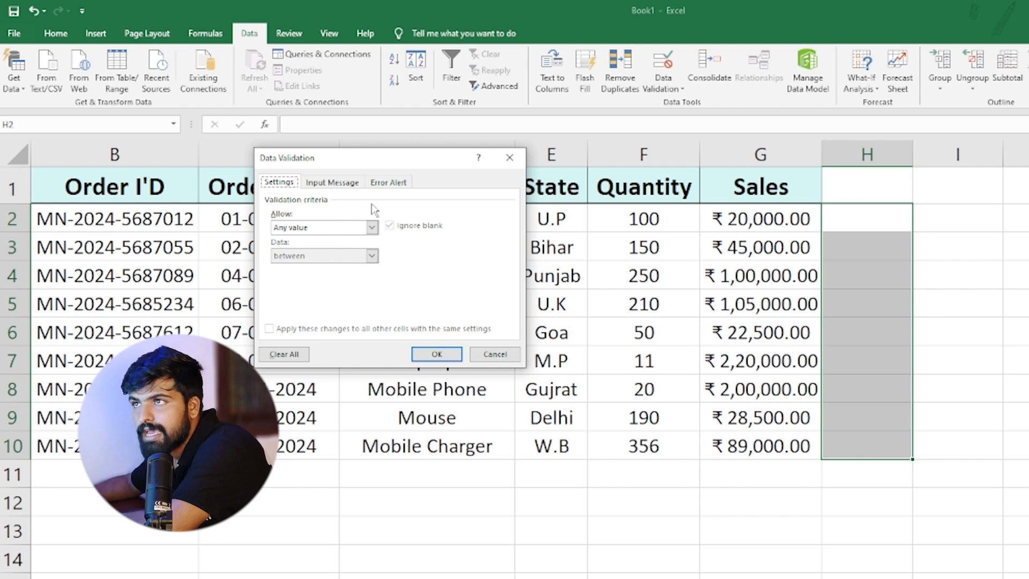
{"action": "left_click", "coordinate": [303, 232]}
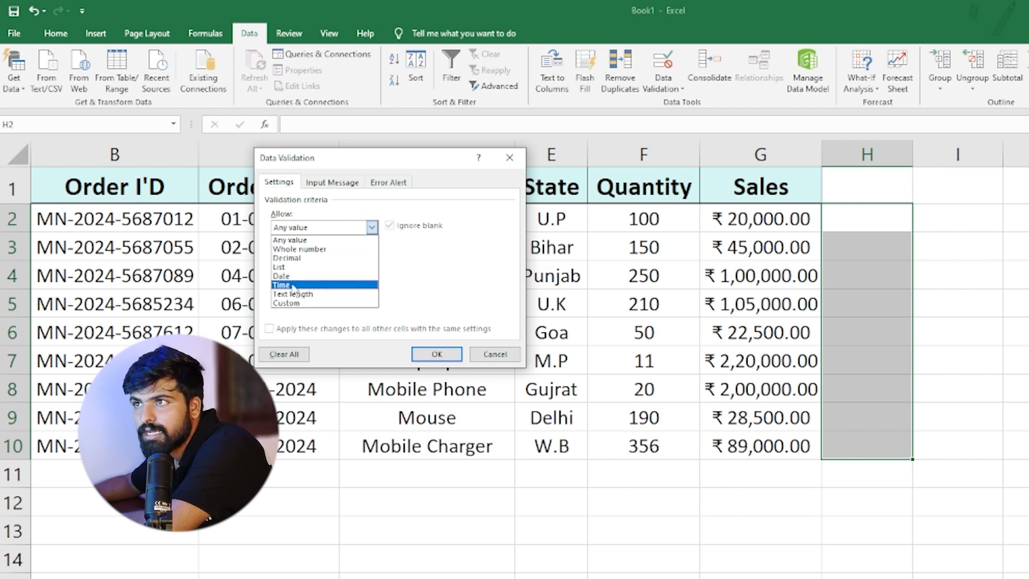
{"action": "left_click", "coordinate": [292, 262]}
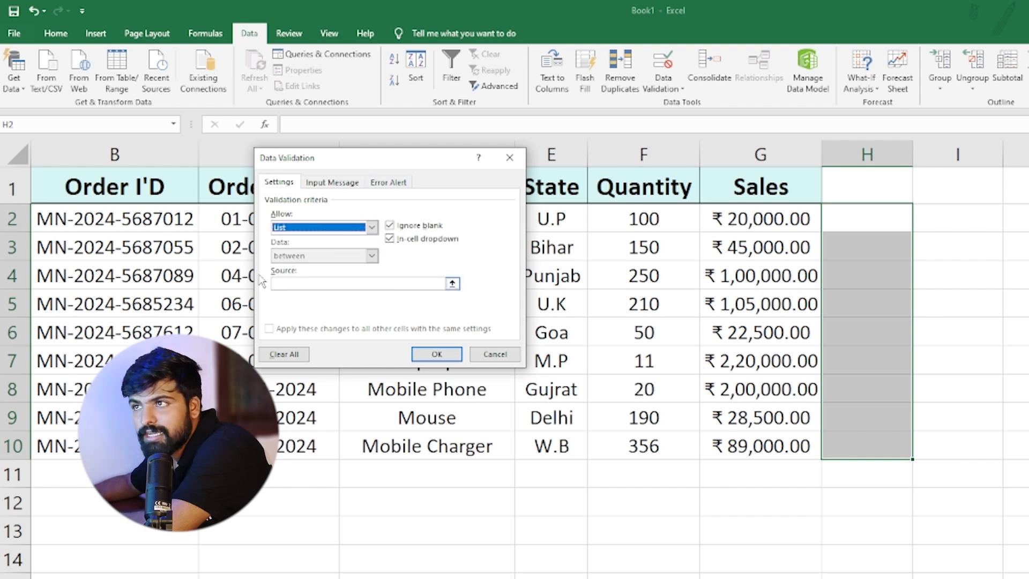
{"action": "left_click", "coordinate": [293, 281]}
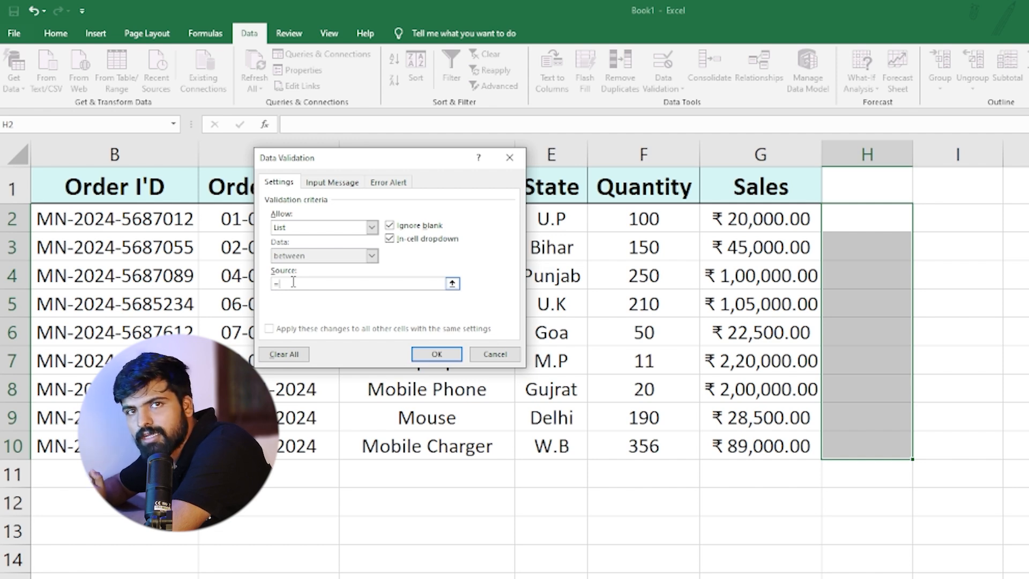
{"action": "type", "text": "State"}
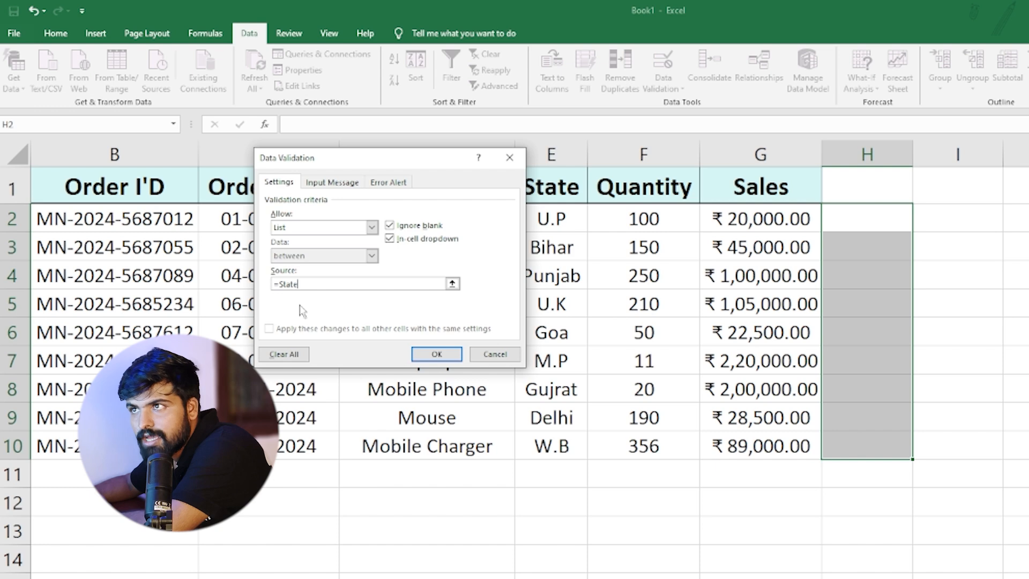
{"action": "left_click", "coordinate": [436, 355]}
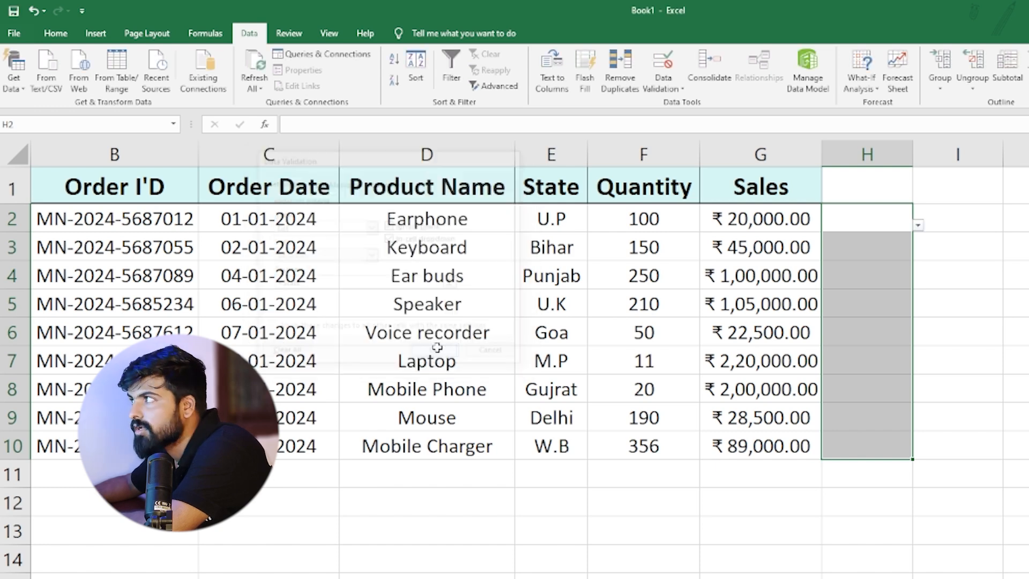
Step: Choose Goa in H2, U.K in H5 and Bihar in H4 from the cells' dropdown lists
{"action": "left_click", "coordinate": [872, 263]}
{"action": "left_click", "coordinate": [905, 219]}
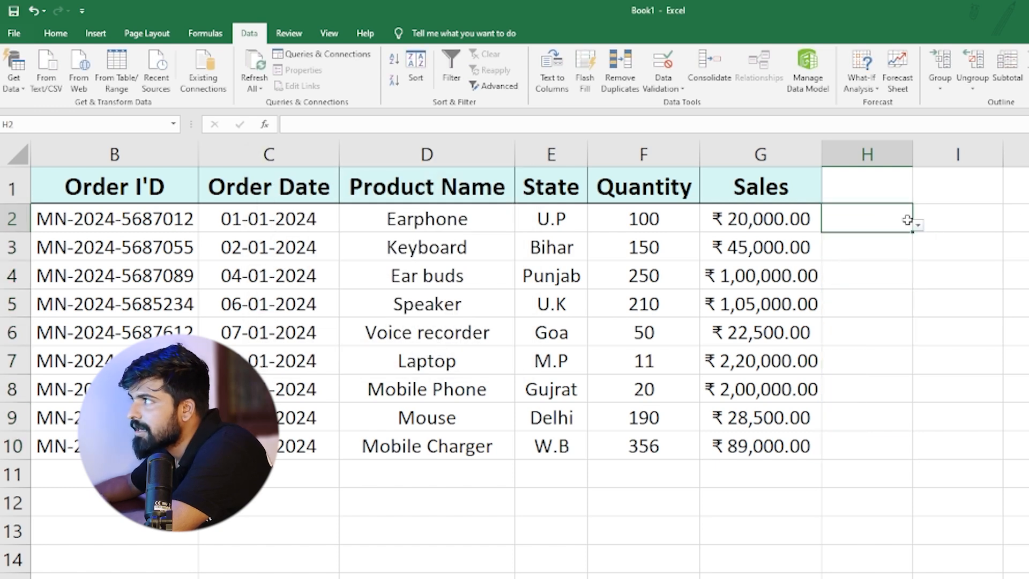
{"action": "left_click", "coordinate": [920, 227]}
{"action": "left_click", "coordinate": [857, 314]}
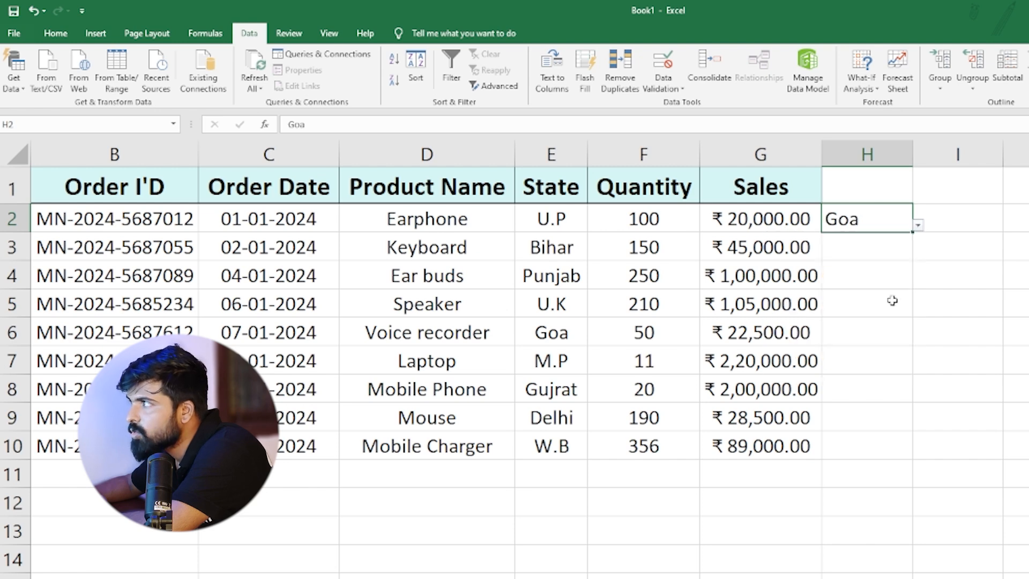
{"action": "left_click", "coordinate": [874, 295]}
{"action": "left_click", "coordinate": [918, 309]}
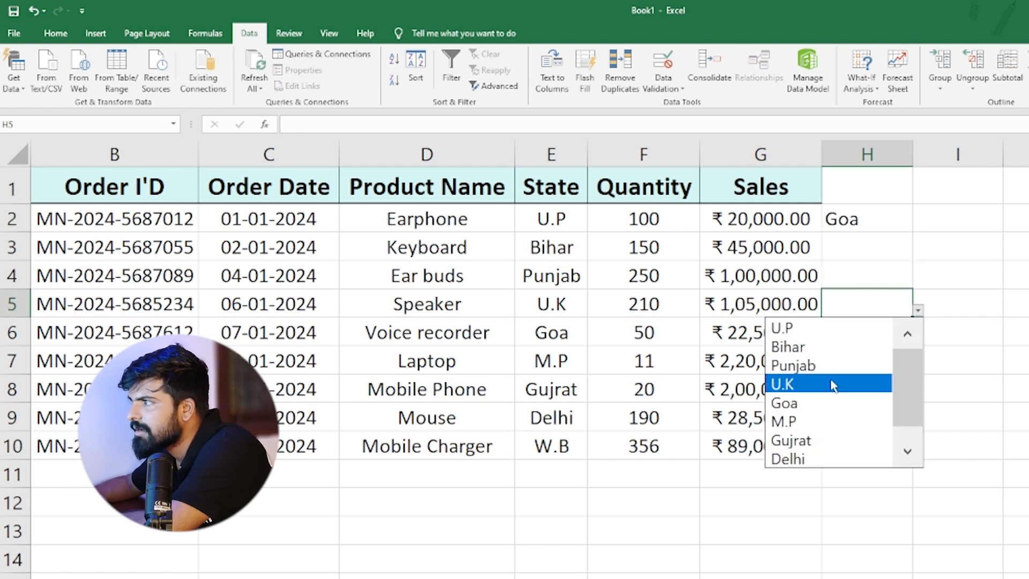
{"action": "left_click", "coordinate": [864, 383]}
{"action": "left_click", "coordinate": [885, 272]}
{"action": "left_click", "coordinate": [918, 282]}
{"action": "left_click", "coordinate": [796, 316]}
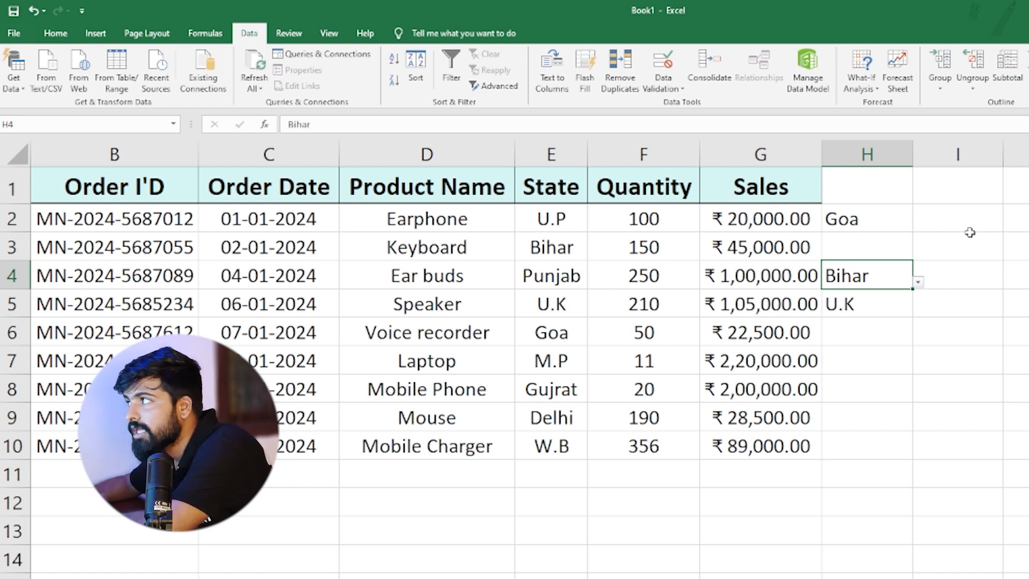
Step: Add list data validation to cells I2:I10 with the source values 2021,2022,2023,2024,2025
{"action": "left_click", "coordinate": [970, 214]}
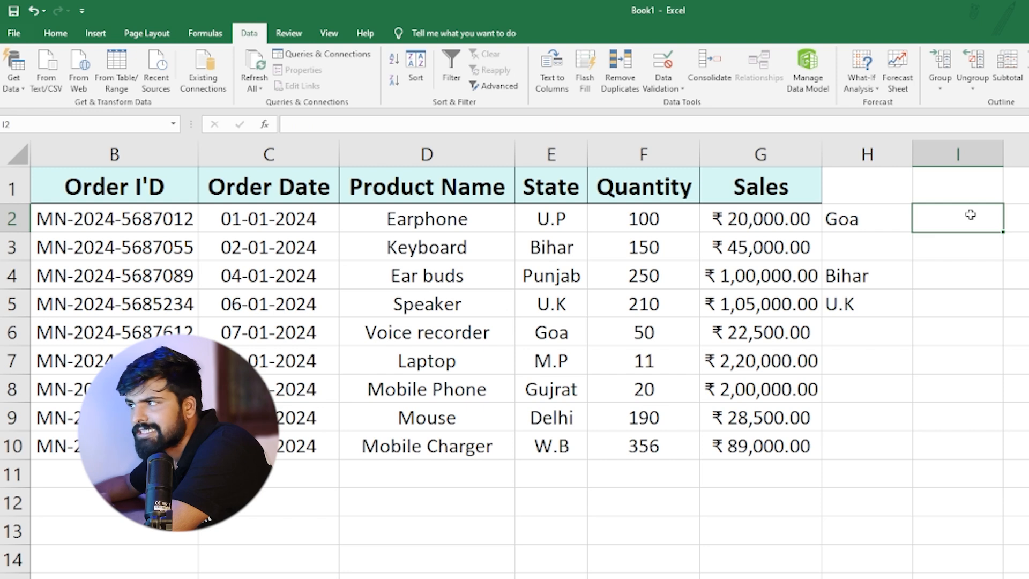
{"action": "left_click_drag", "start_coordinate": [970, 214], "coordinate": [981, 443]}
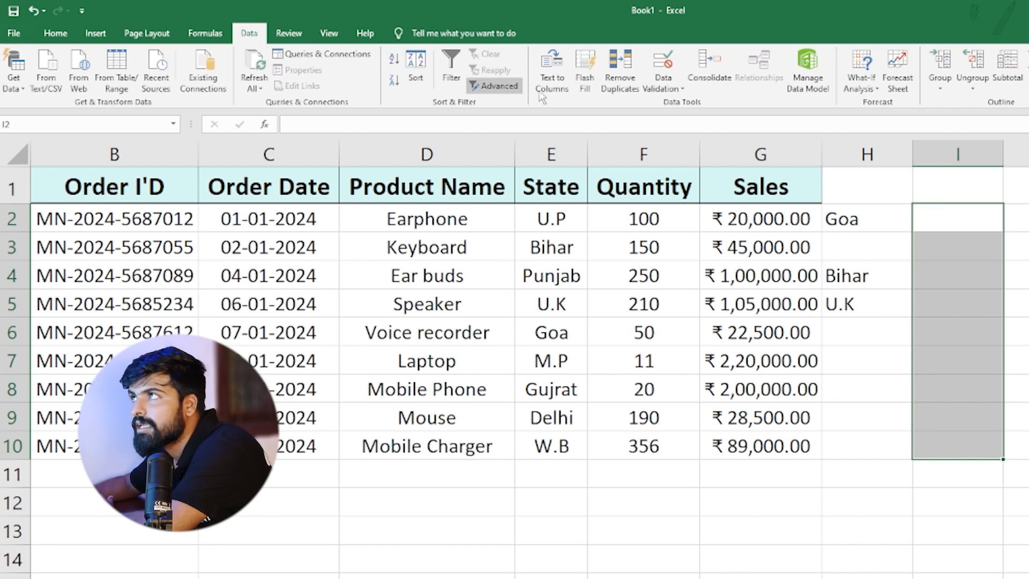
{"action": "left_click", "coordinate": [671, 72]}
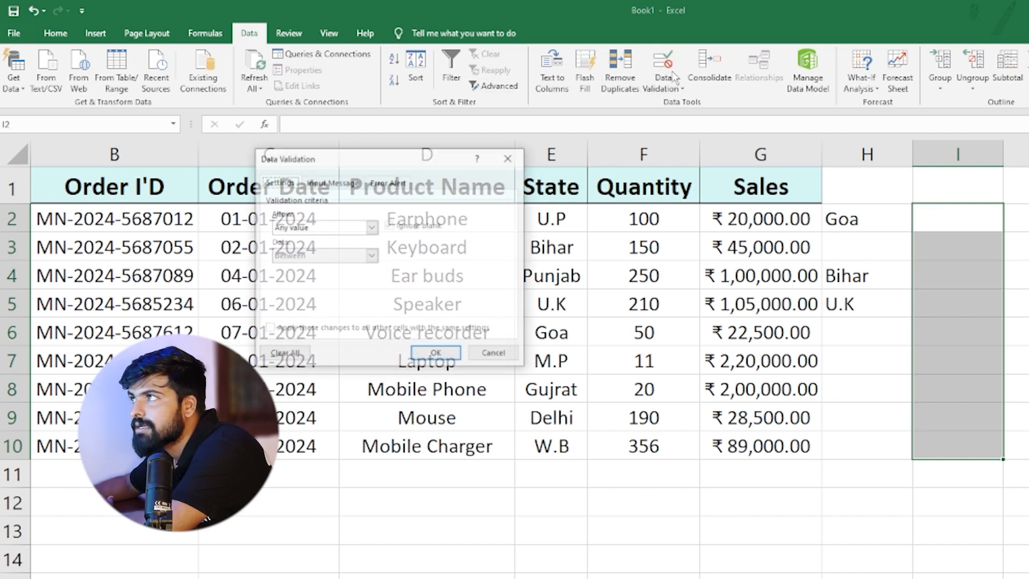
{"action": "left_click", "coordinate": [357, 229]}
{"action": "left_click", "coordinate": [300, 266]}
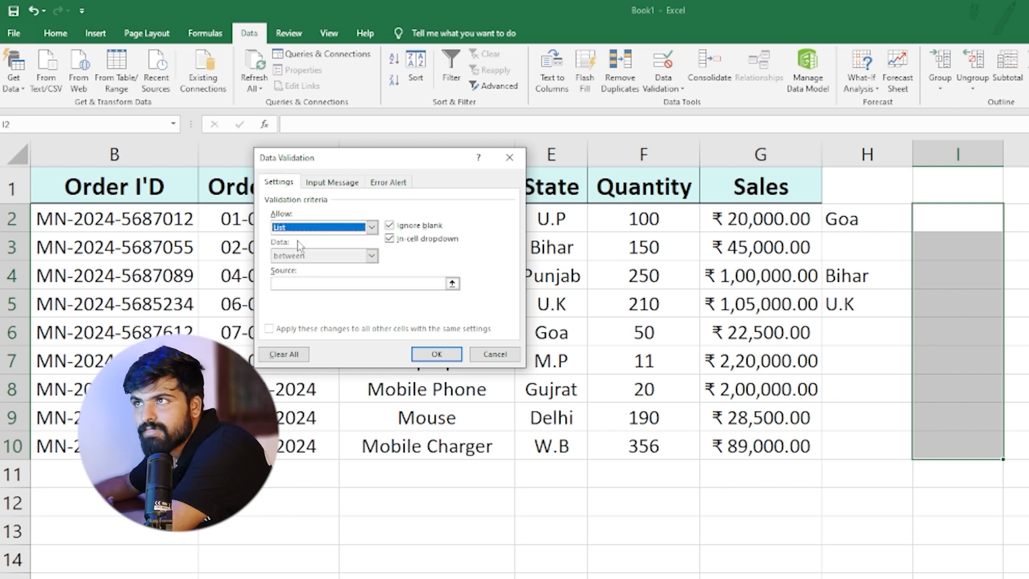
{"action": "left_click", "coordinate": [288, 283]}
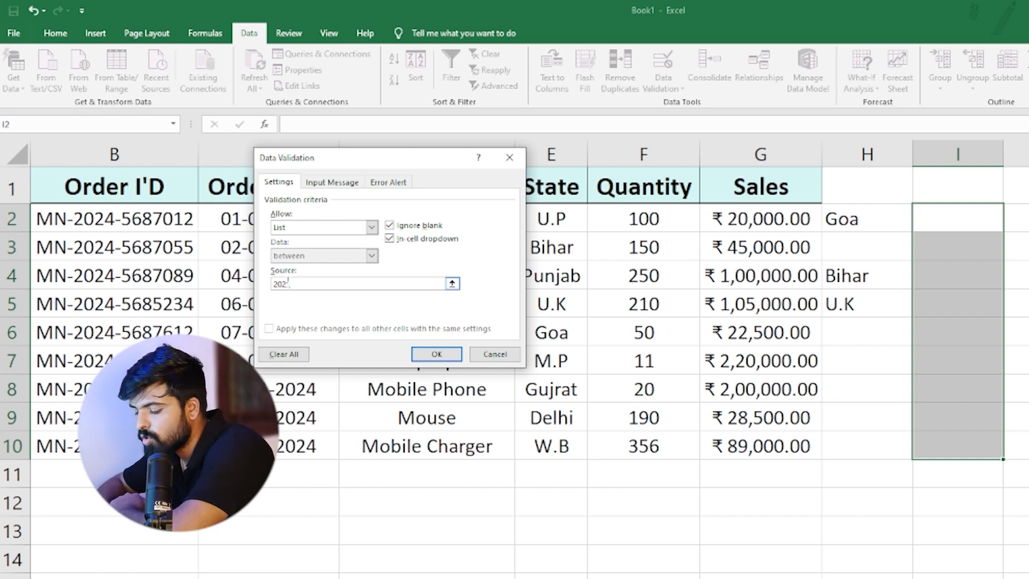
{"action": "type", "text": "1,2022,2023,2024,2025"}
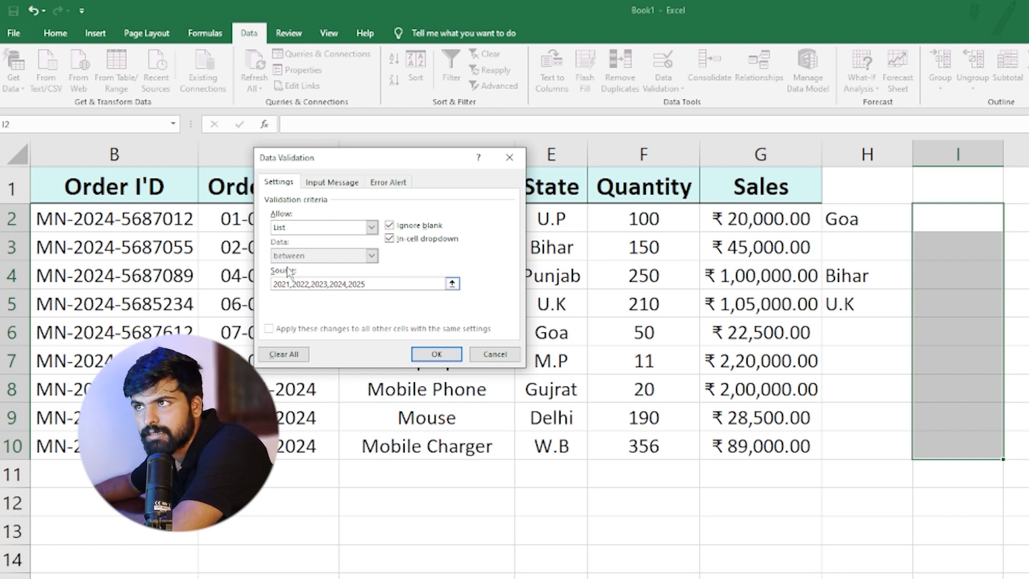
{"action": "left_click", "coordinate": [435, 354]}
Step: Choose 2022 in I2, 2024 in I4 and 2024 in I7 from the cells' dropdown lists
{"action": "left_click", "coordinate": [967, 223]}
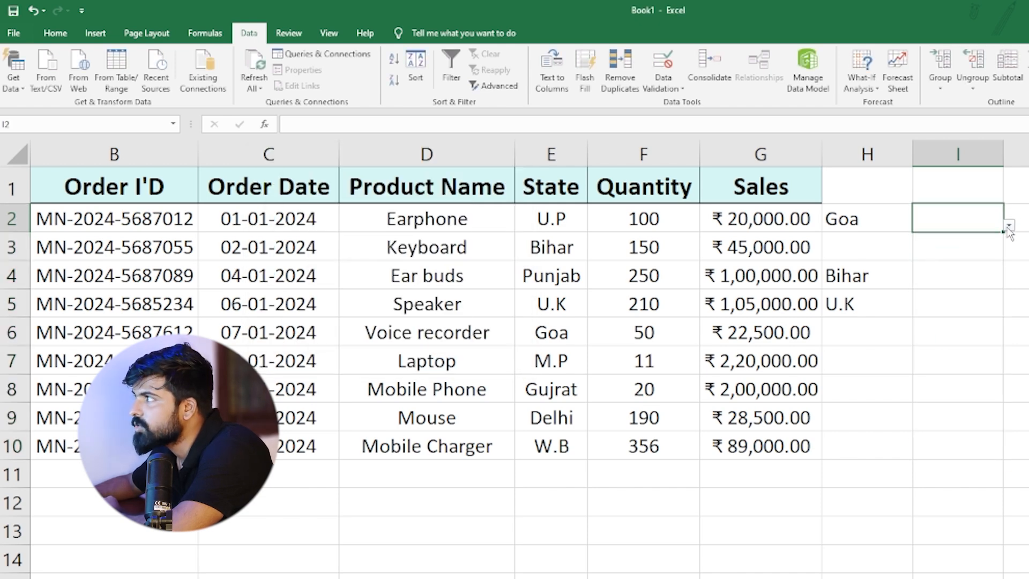
{"action": "left_click", "coordinate": [1009, 228]}
{"action": "left_click", "coordinate": [930, 261]}
{"action": "left_click", "coordinate": [976, 277]}
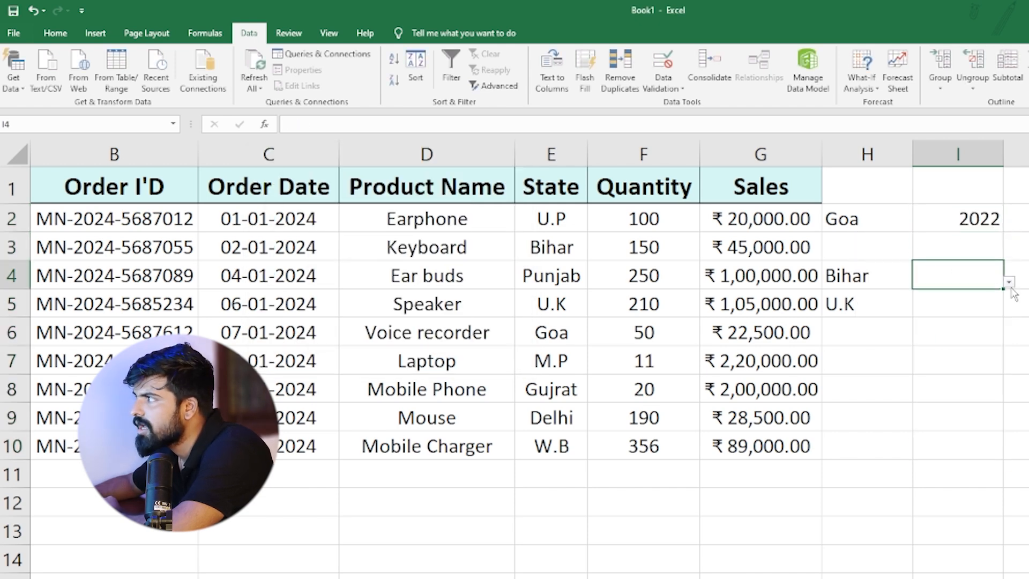
{"action": "left_click", "coordinate": [1010, 283]}
{"action": "left_click", "coordinate": [931, 356]}
{"action": "left_click", "coordinate": [958, 356]}
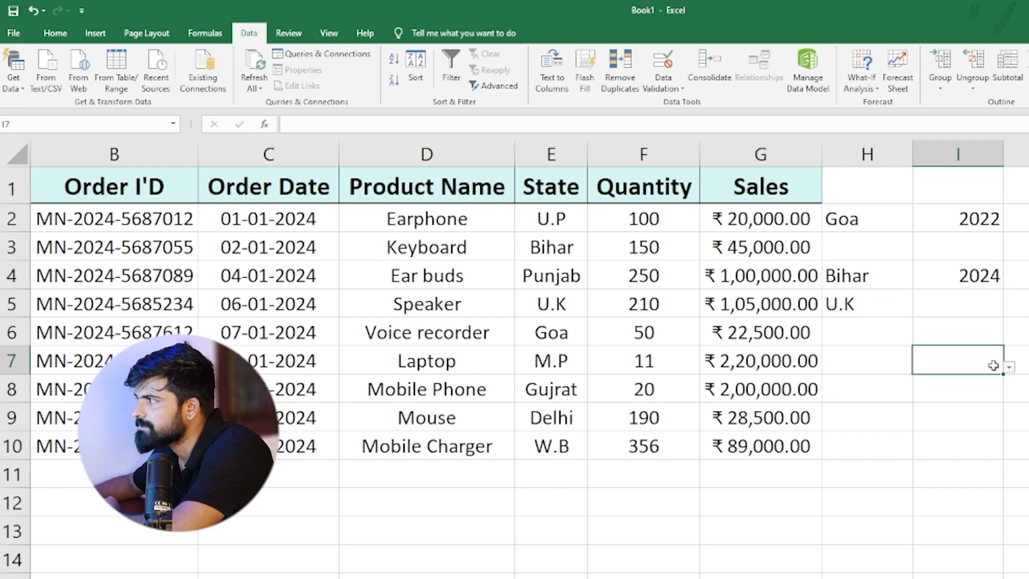
{"action": "left_click", "coordinate": [1009, 368]}
{"action": "left_click", "coordinate": [932, 438]}
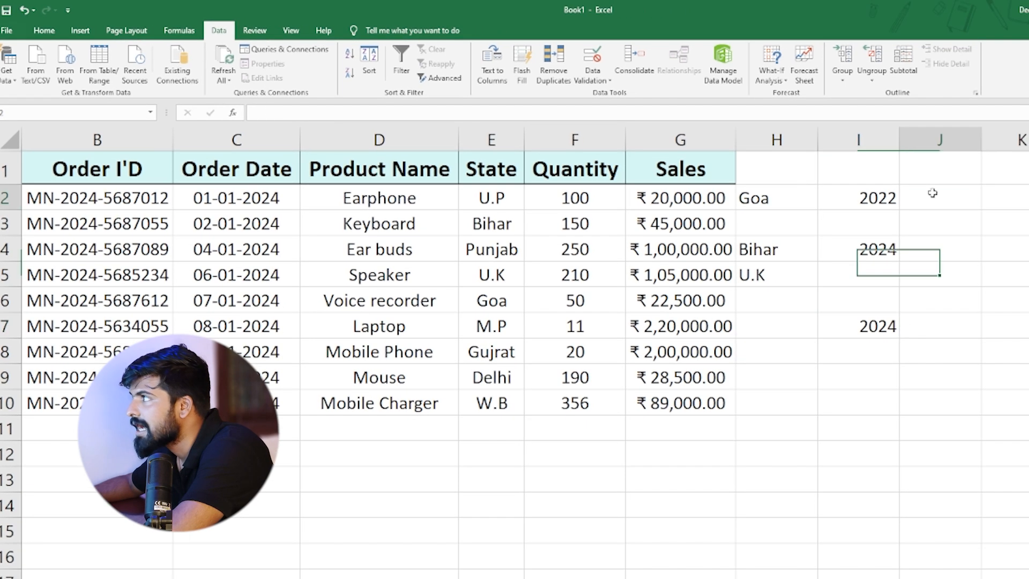
Step: Add list data validation to cells J2:J10 with the product names in =$D$2:$D$10 as the source
{"action": "left_click", "coordinate": [931, 193]}
{"action": "left_click_drag", "start_coordinate": [953, 197], "coordinate": [972, 402]}
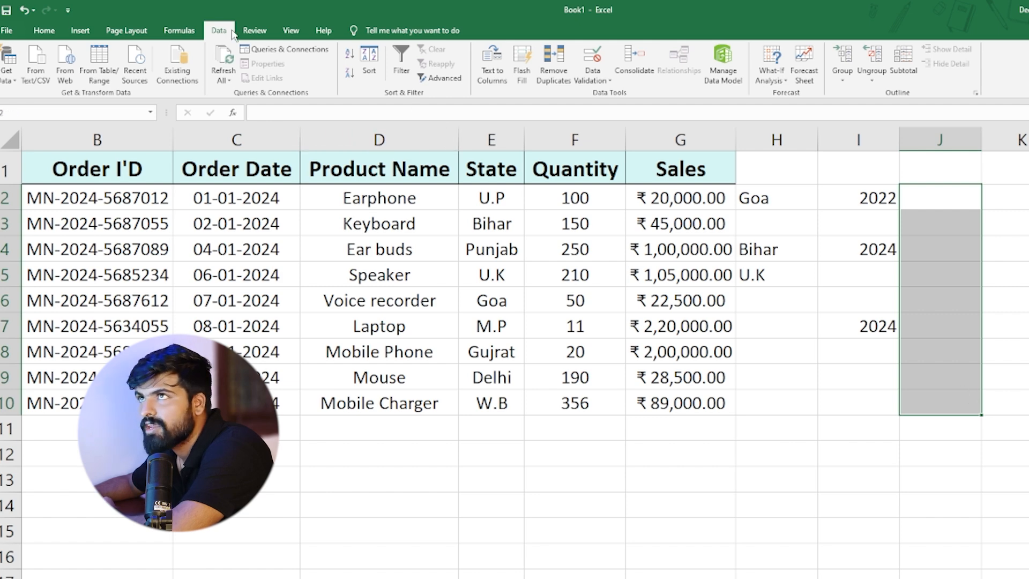
{"action": "left_click", "coordinate": [594, 81]}
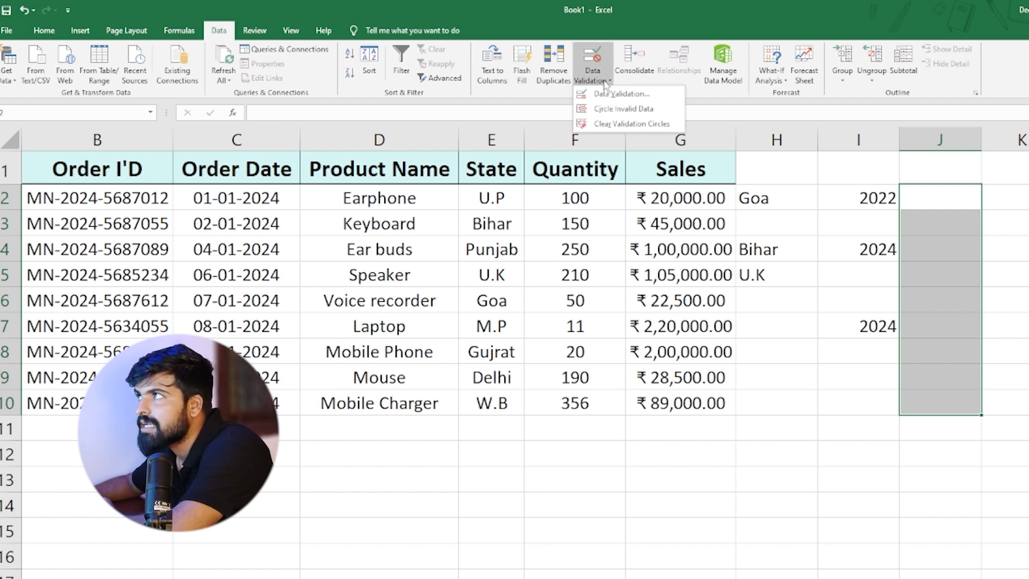
{"action": "left_click", "coordinate": [602, 92]}
{"action": "left_click", "coordinate": [276, 206]}
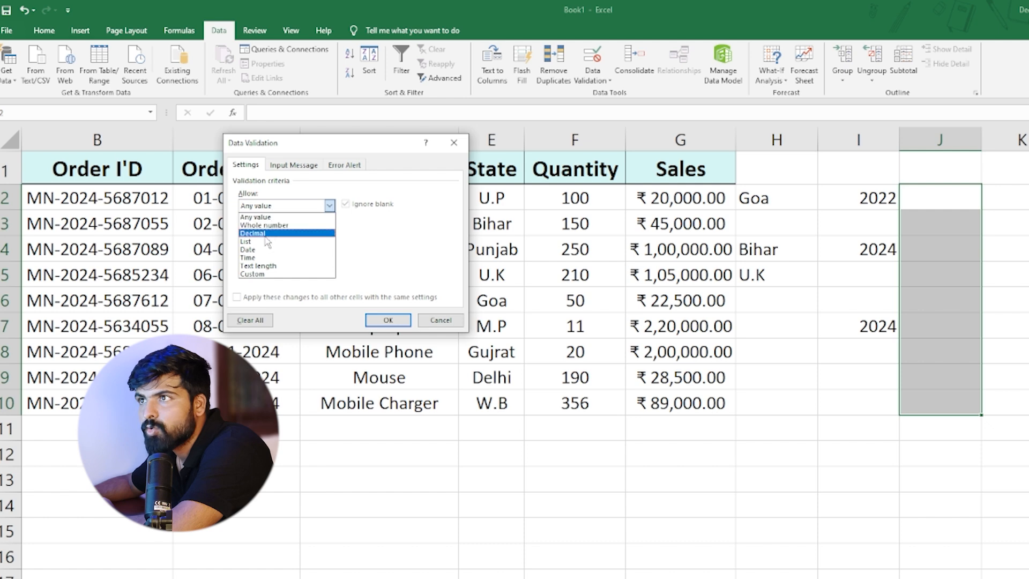
{"action": "left_click", "coordinate": [262, 235]}
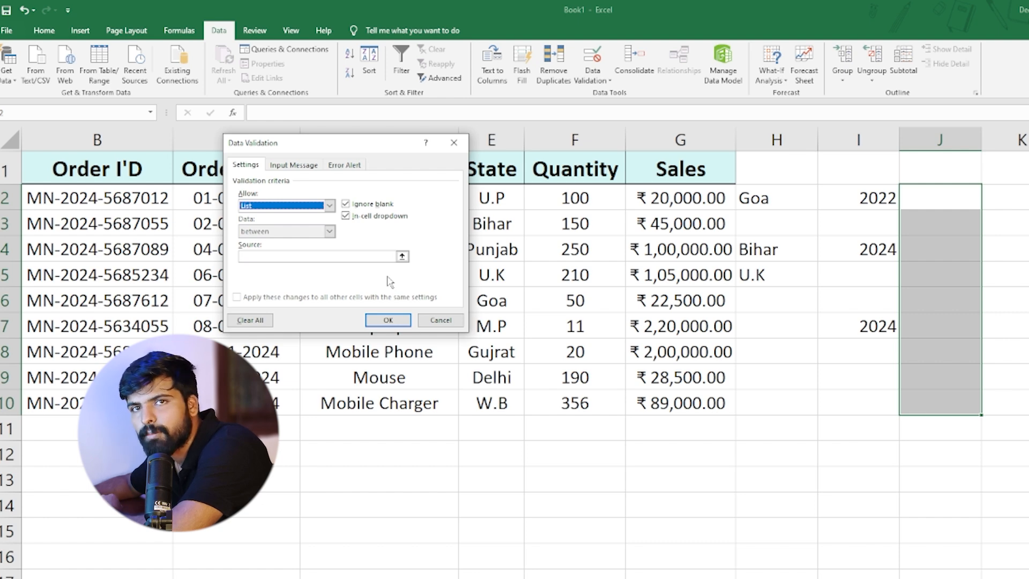
{"action": "left_click", "coordinate": [402, 256]}
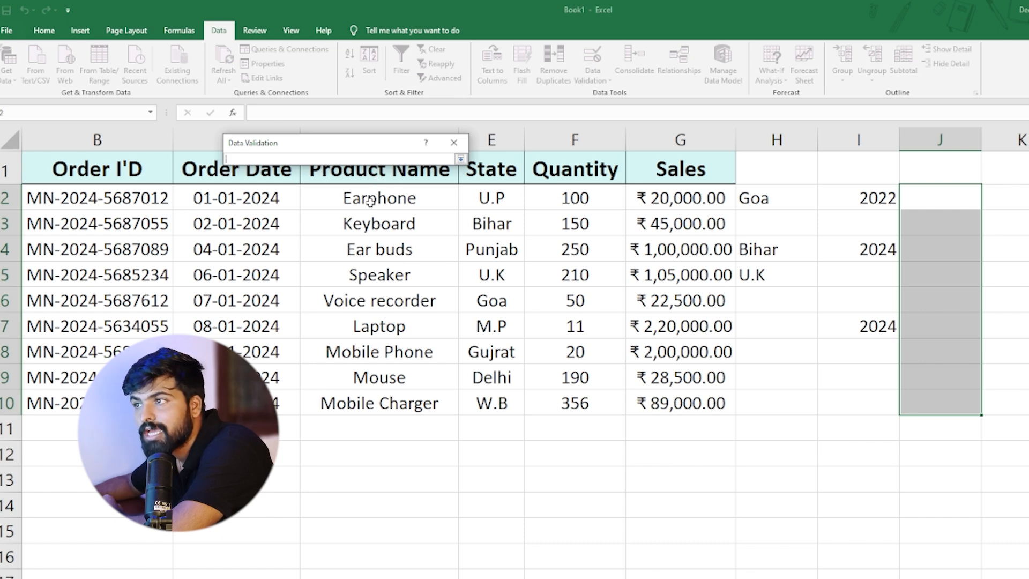
{"action": "left_click_drag", "start_coordinate": [381, 197], "coordinate": [397, 392]}
{"action": "key", "text": "Return"}
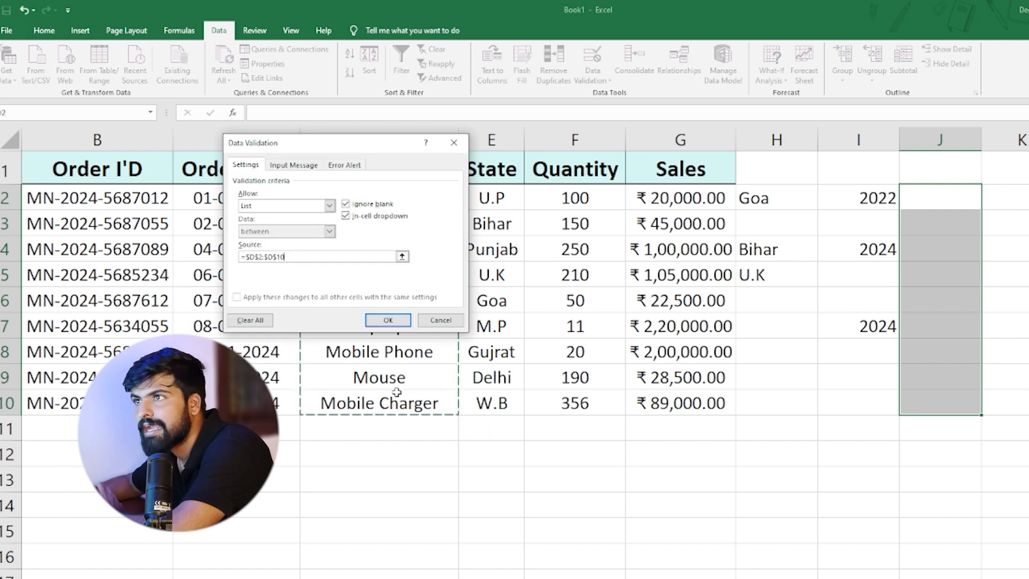
{"action": "left_click", "coordinate": [387, 320]}
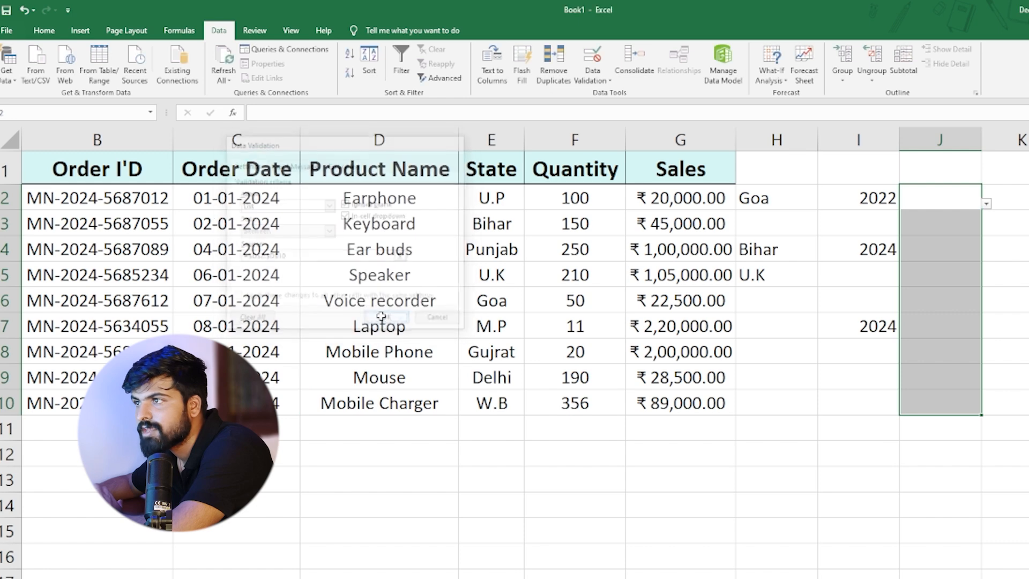
Step: Choose Keyboard from the dropdown list in J2 and widen column J slightly
{"action": "left_click", "coordinate": [986, 204]}
{"action": "left_click", "coordinate": [929, 236]}
{"action": "left_click", "coordinate": [969, 225]}
{"action": "left_click_drag", "start_coordinate": [984, 143], "coordinate": [1002, 141]}
Step: Choose Voice recorder in J4, Mobile Phone in J6 and Speaker in J9 from the cells' dropdown lists
{"action": "left_click", "coordinate": [984, 259]}
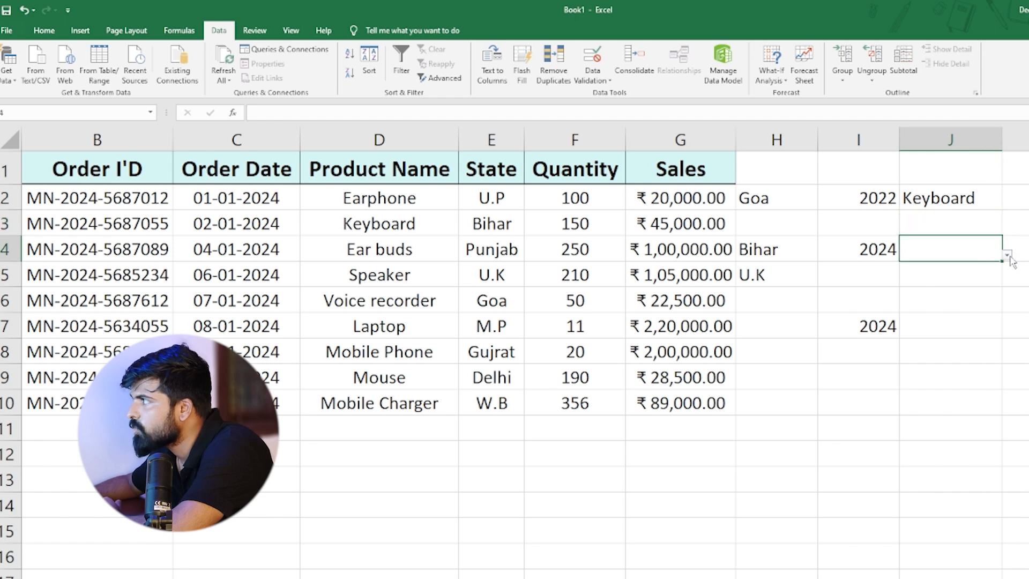
{"action": "left_click", "coordinate": [1007, 256]}
{"action": "left_click", "coordinate": [912, 335]}
{"action": "left_click", "coordinate": [986, 305]}
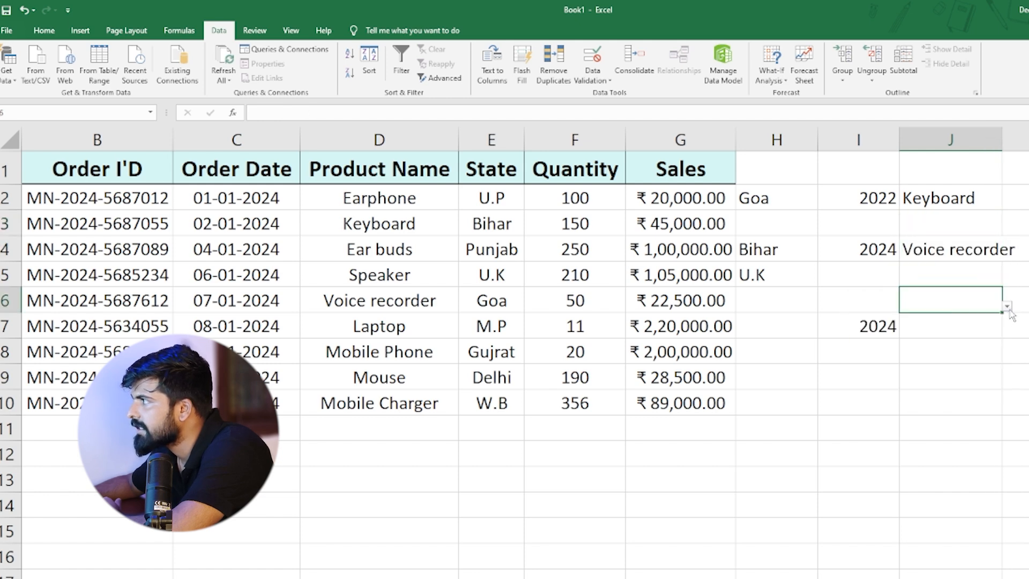
{"action": "left_click", "coordinate": [1007, 307]}
{"action": "left_click", "coordinate": [910, 424]}
{"action": "left_click", "coordinate": [998, 384]}
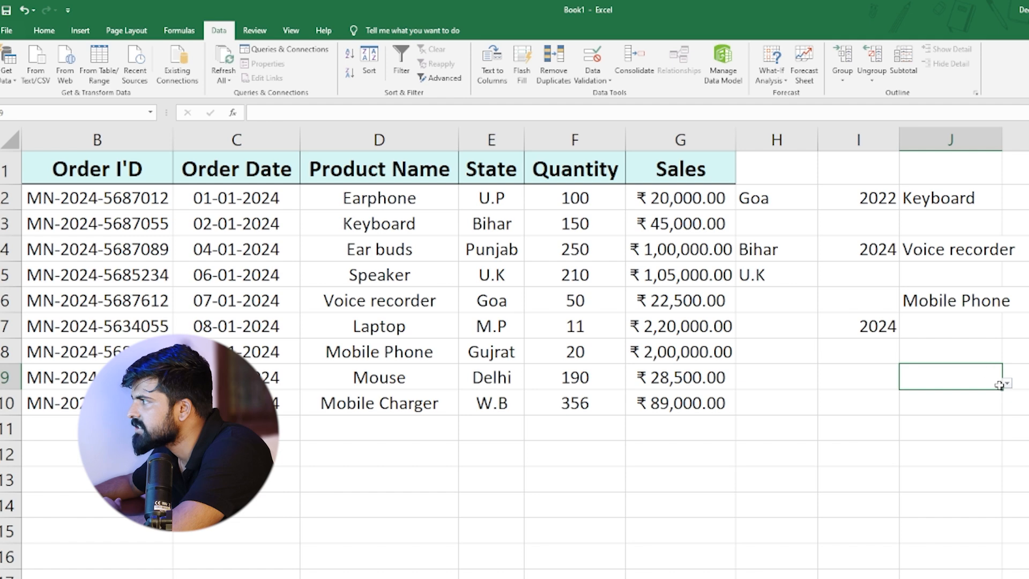
{"action": "left_click", "coordinate": [1008, 384]}
{"action": "left_click", "coordinate": [911, 449]}
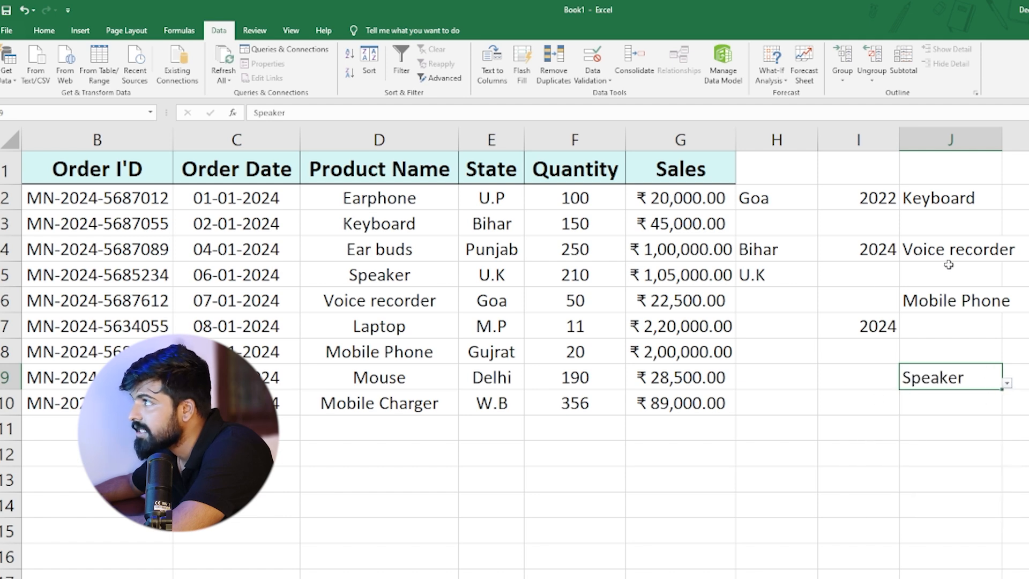
Step: Center the contents of cells H2:H10 horizontally
{"action": "left_click", "coordinate": [774, 200]}
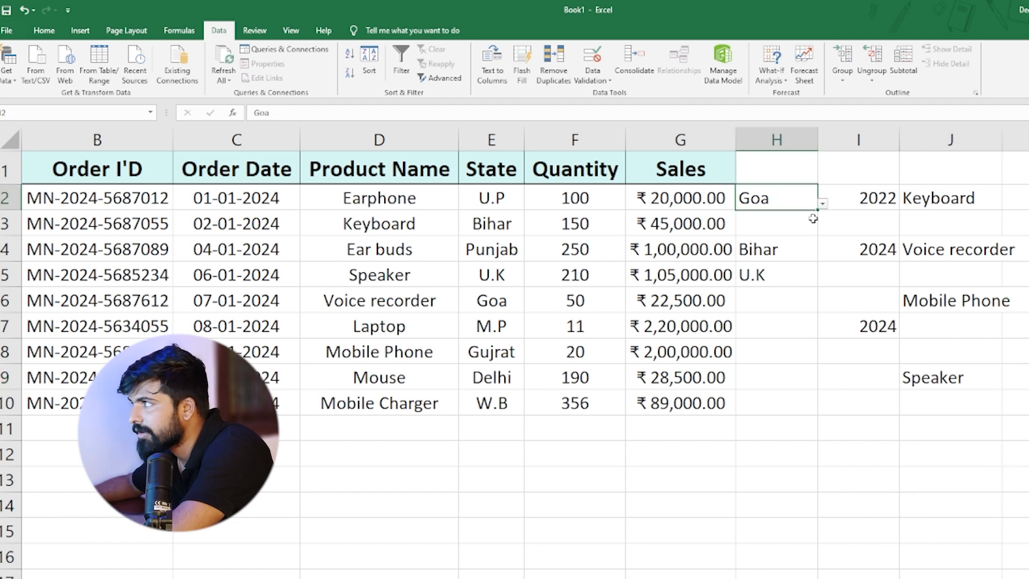
{"action": "left_click_drag", "start_coordinate": [772, 198], "coordinate": [952, 399]}
{"action": "left_click_drag", "start_coordinate": [785, 197], "coordinate": [775, 409]}
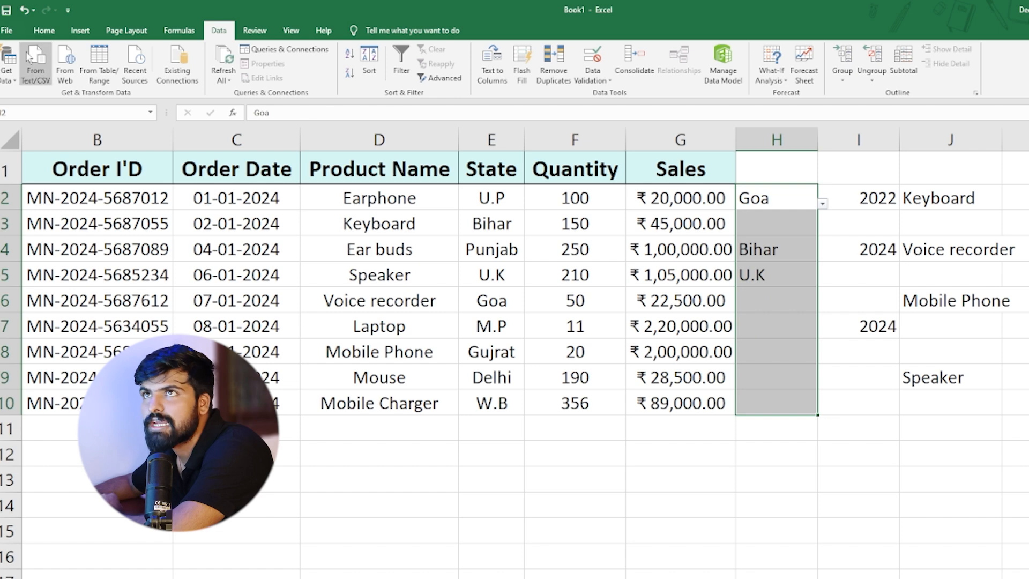
{"action": "left_click", "coordinate": [43, 31]}
{"action": "left_click", "coordinate": [250, 75]}
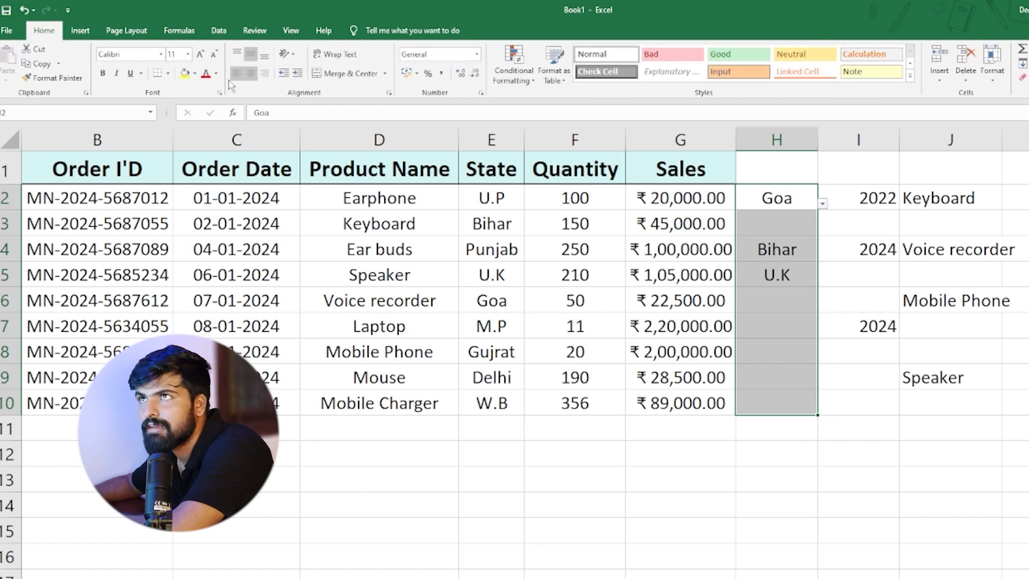
Step: Try a yellow fill and a light green fill on cells H2:H10
{"action": "left_click", "coordinate": [185, 74]}
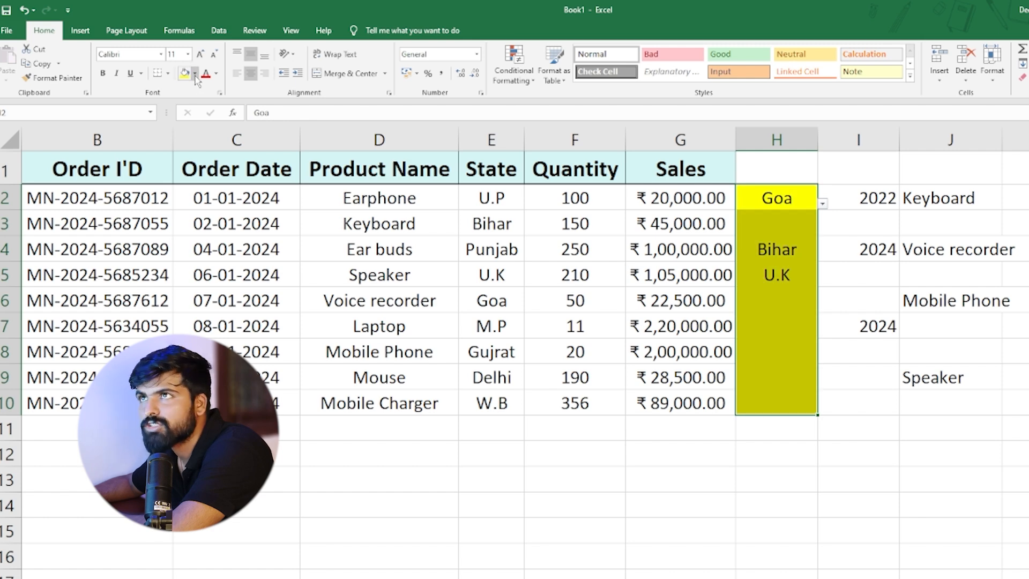
{"action": "left_click", "coordinate": [195, 73]}
{"action": "left_click", "coordinate": [279, 113]}
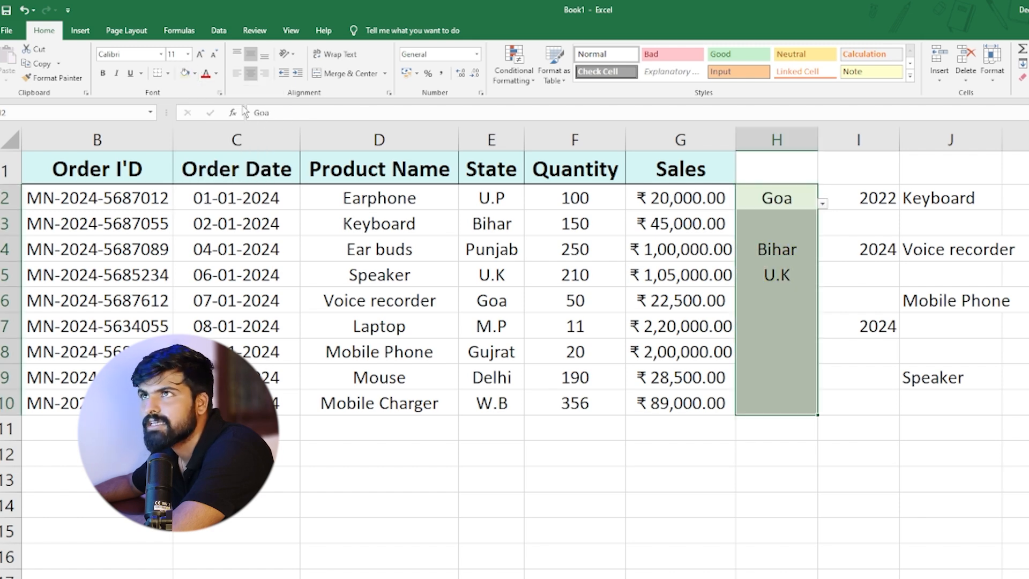
Step: Give cells H2:H10 a dark blue-gray fill and white font color
{"action": "left_click", "coordinate": [195, 74]}
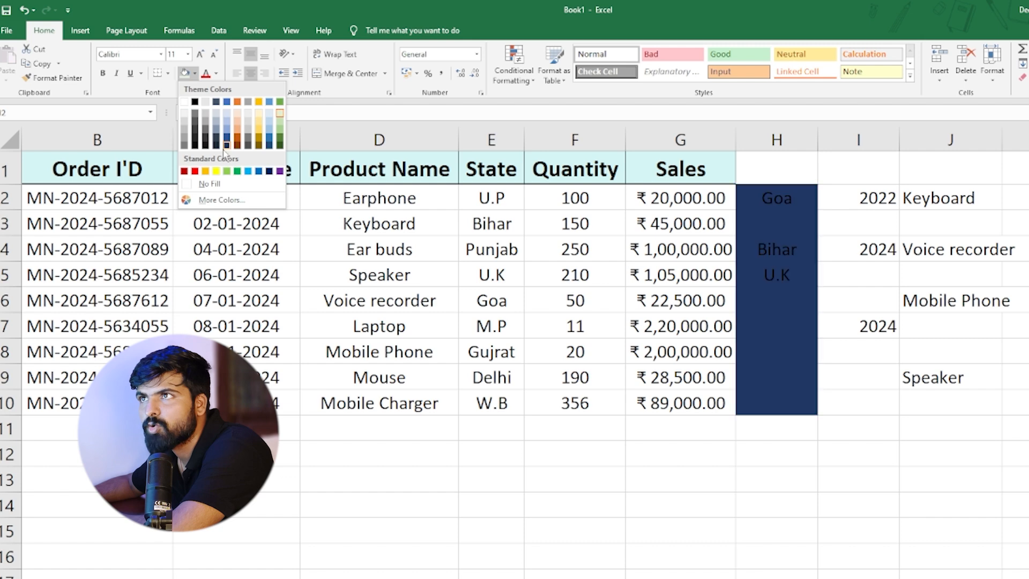
{"action": "left_click", "coordinate": [216, 144]}
{"action": "left_click", "coordinate": [216, 74]}
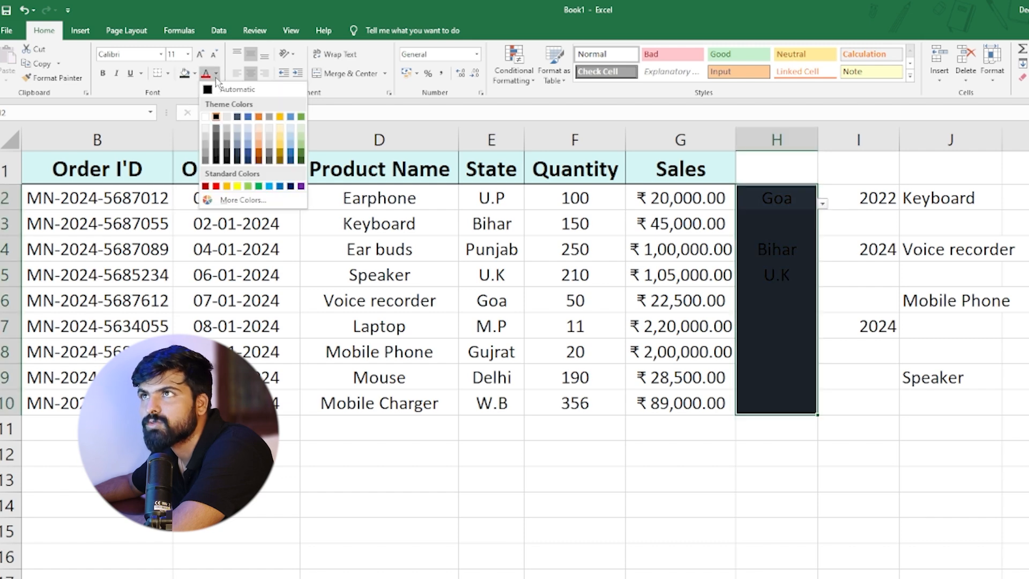
{"action": "left_click", "coordinate": [206, 117]}
{"action": "left_click", "coordinate": [802, 238]}
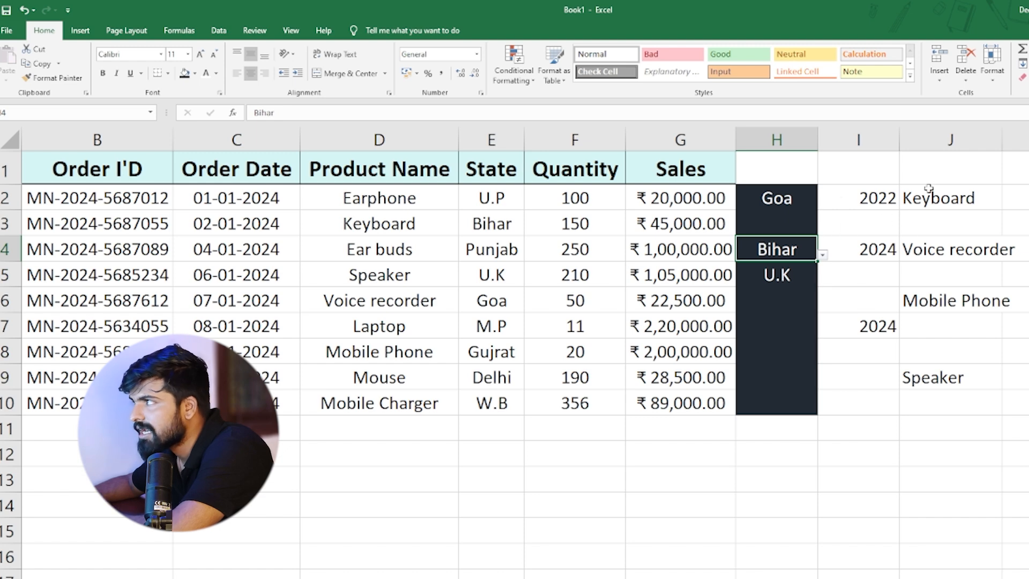
{"action": "left_click", "coordinate": [864, 190]}
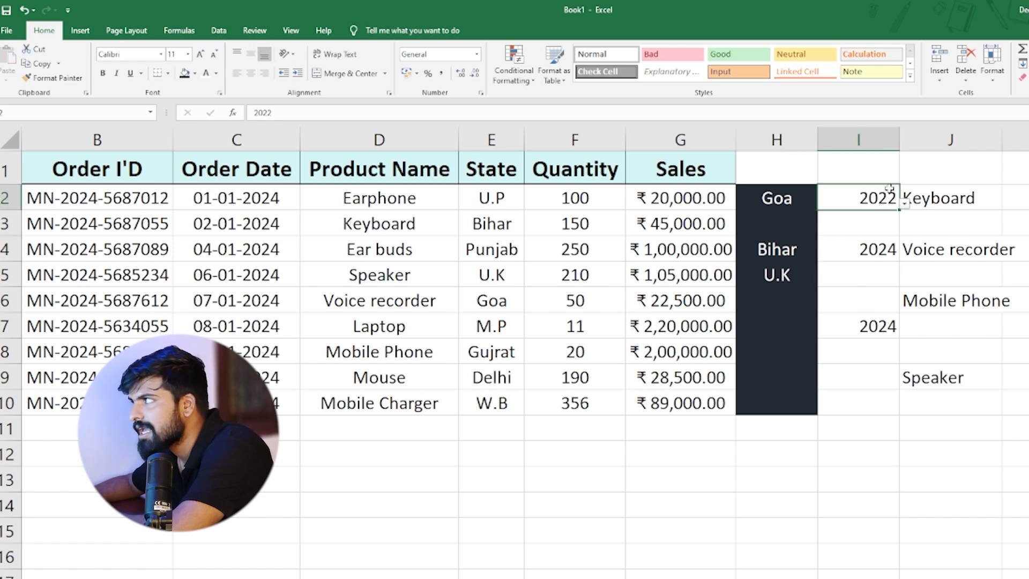
{"action": "left_click", "coordinate": [949, 195]}
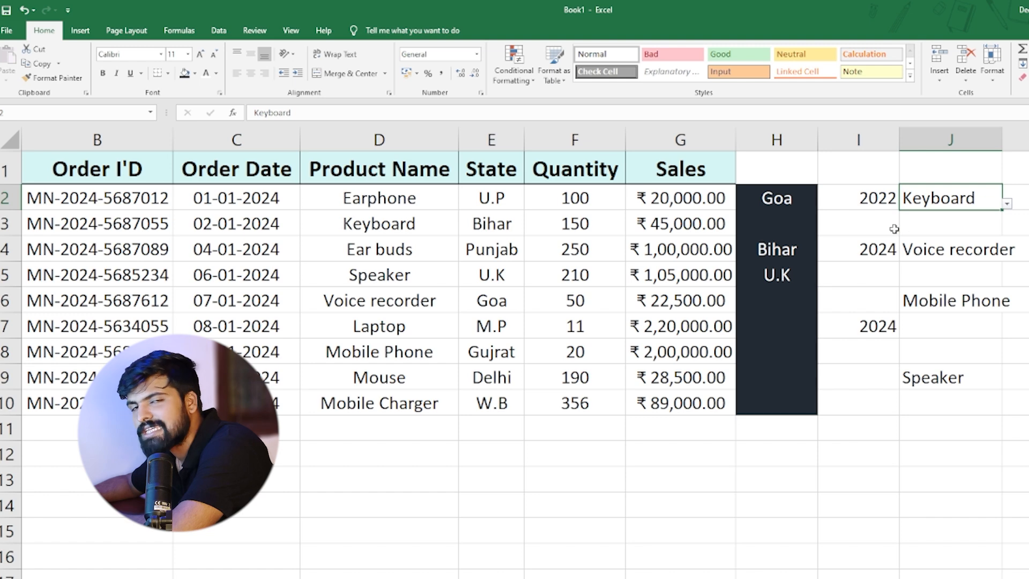